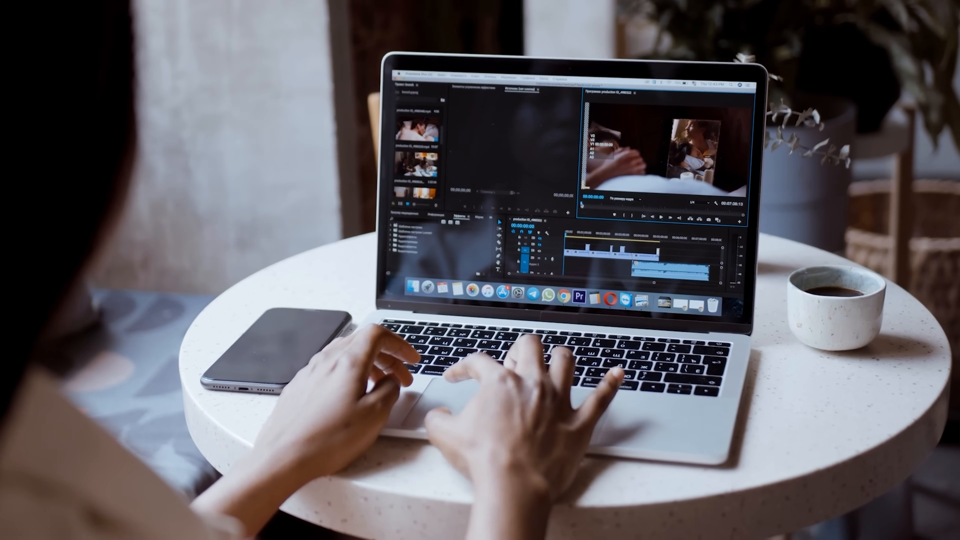
{"action": "key", "text": "space"}
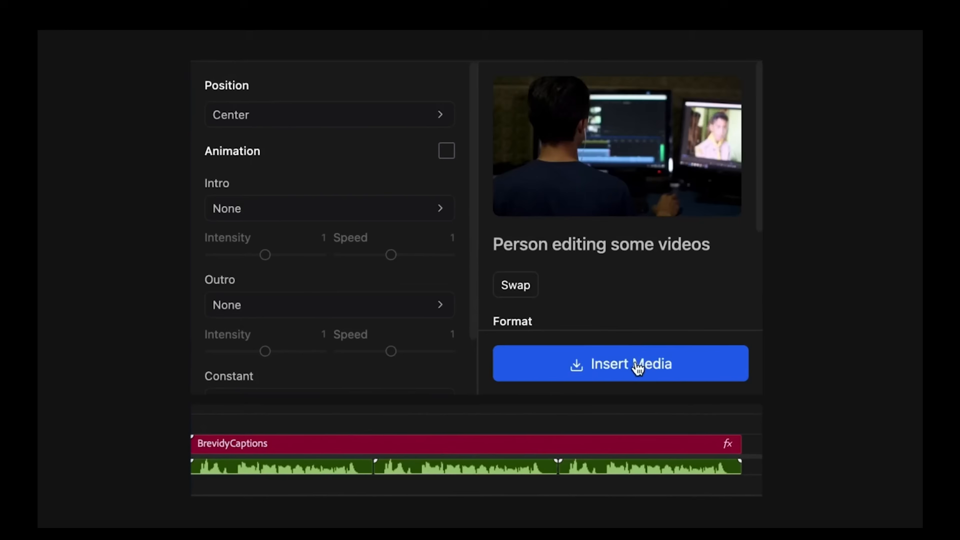
- Insert the "Person editing some videos" clip and a GIF found by searching for "social media"
{"action": "left_click", "coordinate": [634, 367]}
{"action": "left_click", "coordinate": [337, 147]}
{"action": "triple_click", "coordinate": [320, 90]}
{"action": "type", "text": "social media"}
{"action": "left_click", "coordinate": [257, 314]}
{"action": "left_click", "coordinate": [615, 367]}
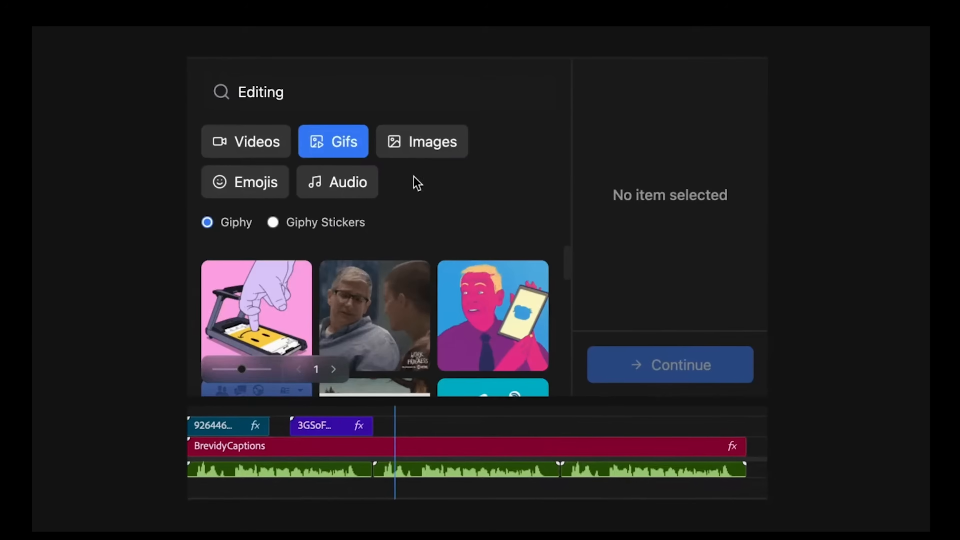
- Switch the stock media search from GIFs to images and get the search term ready for replacement
{"action": "left_click", "coordinate": [423, 142]}
{"action": "triple_click", "coordinate": [304, 93]}
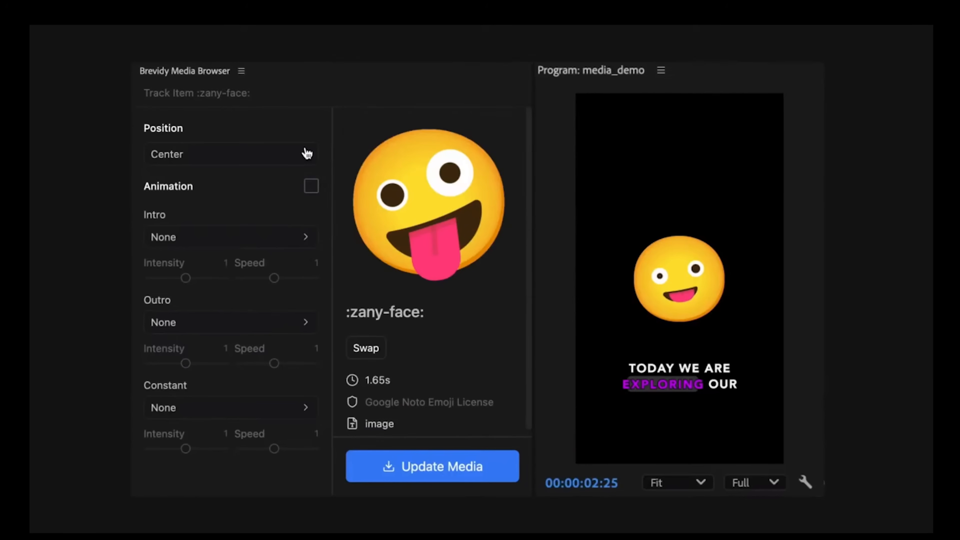
- Position the zany-face emoji relative to the captions and apply an animation to it on the timeline
{"action": "left_click", "coordinate": [307, 153]}
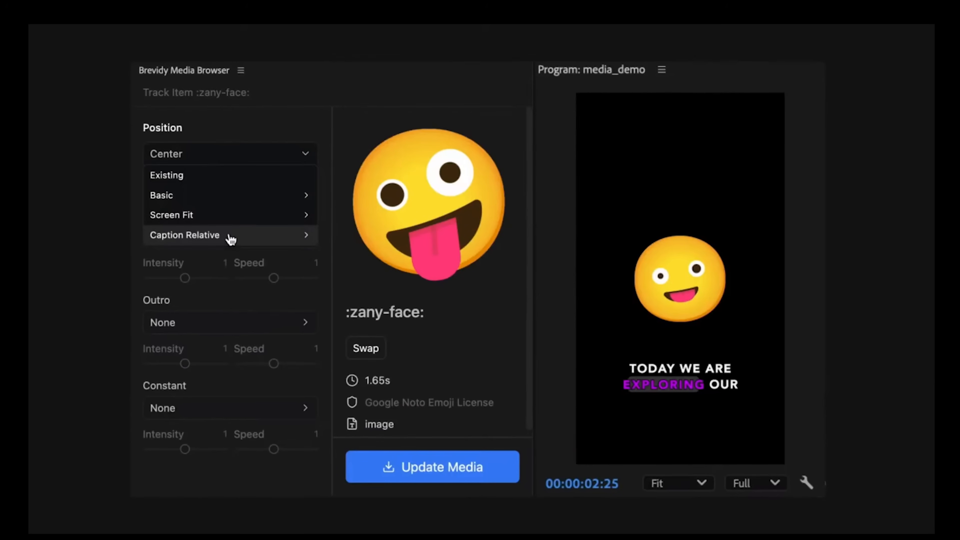
{"action": "left_click", "coordinate": [229, 238]}
{"action": "left_click", "coordinate": [214, 255]}
{"action": "left_click", "coordinate": [311, 186]}
{"action": "scroll", "coordinate": [325, 448], "scroll_direction": "down", "scroll_amount": 2}
{"action": "left_click", "coordinate": [375, 469]}
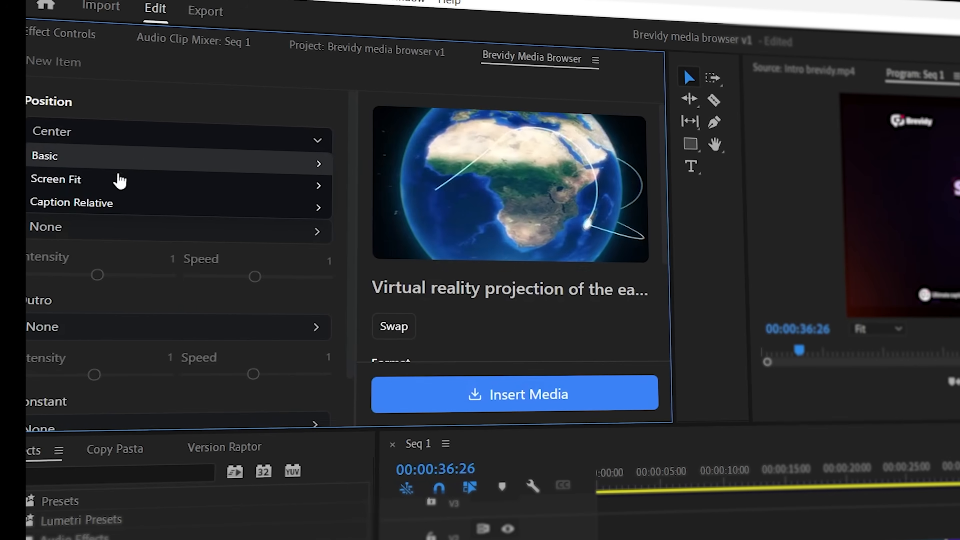
- Give the virtual reality earth clip a Screen Fit position and enable its animation
{"action": "left_click", "coordinate": [118, 180]}
{"action": "left_click", "coordinate": [266, 201]}
{"action": "left_click", "coordinate": [325, 180]}
{"action": "scroll", "coordinate": [242, 220], "scroll_direction": "down", "scroll_amount": 2}
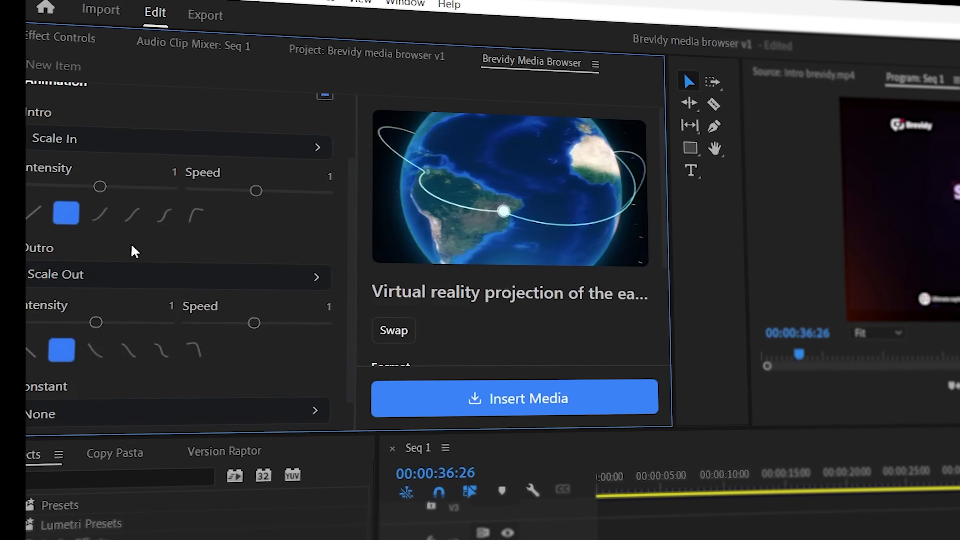
- Apply the third easing curve to both the Scale In intro and the Scale Out outro of the earth clip
{"action": "left_click", "coordinate": [100, 216]}
{"action": "scroll", "coordinate": [163, 265], "scroll_direction": "down", "scroll_amount": 1}
{"action": "left_click", "coordinate": [98, 312]}
- Choose a constant animation from the Movement group for the earth clip
{"action": "left_click", "coordinate": [125, 376]}
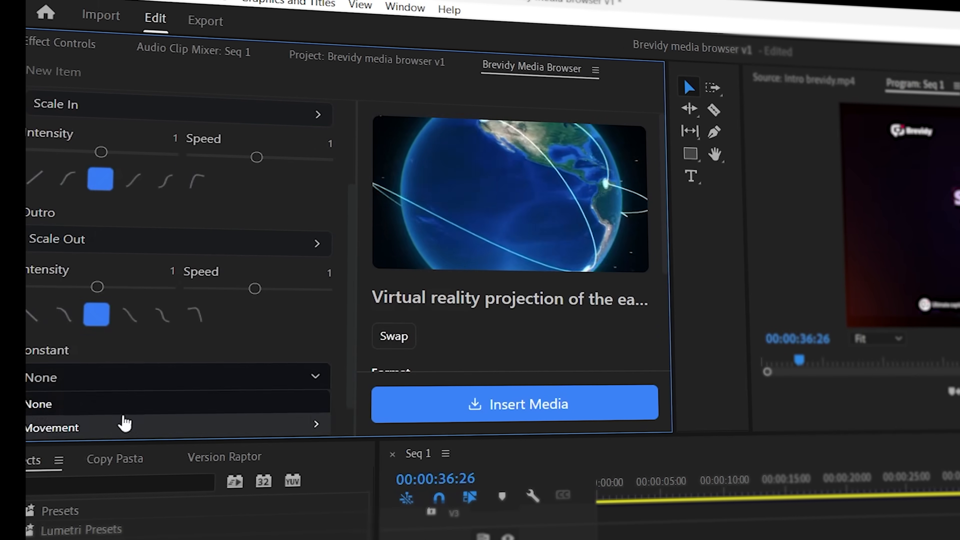
{"action": "scroll", "coordinate": [129, 378], "scroll_direction": "down", "scroll_amount": 1}
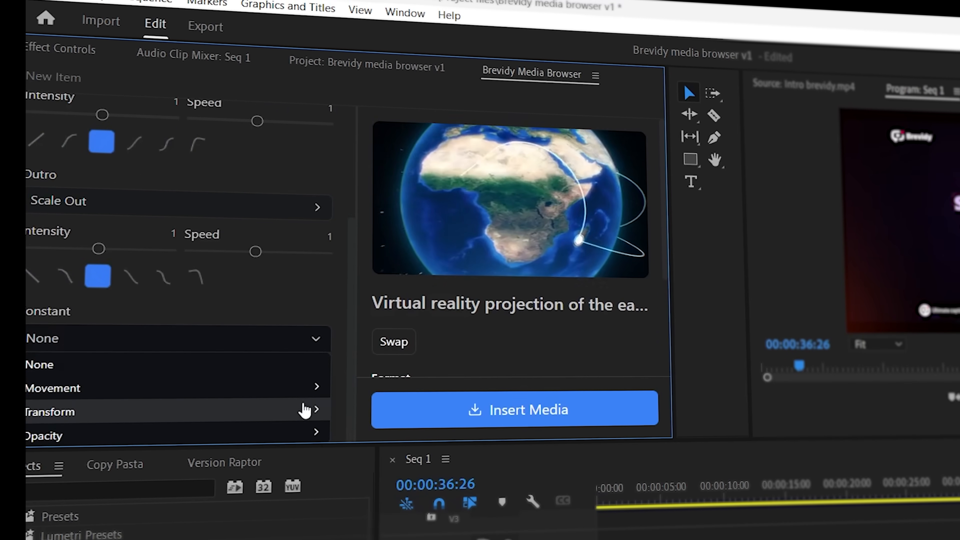
{"action": "left_click", "coordinate": [253, 390]}
{"action": "left_click", "coordinate": [113, 412]}
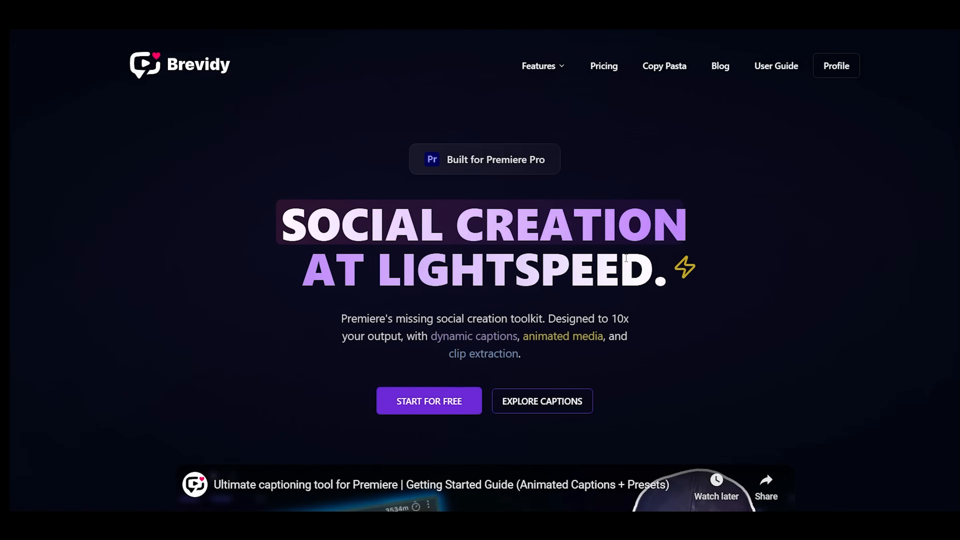
- Switch to the Brevidy website and begin the free start option below the headline
{"action": "scroll", "coordinate": [479, 293], "scroll_direction": "down", "scroll_amount": 3}
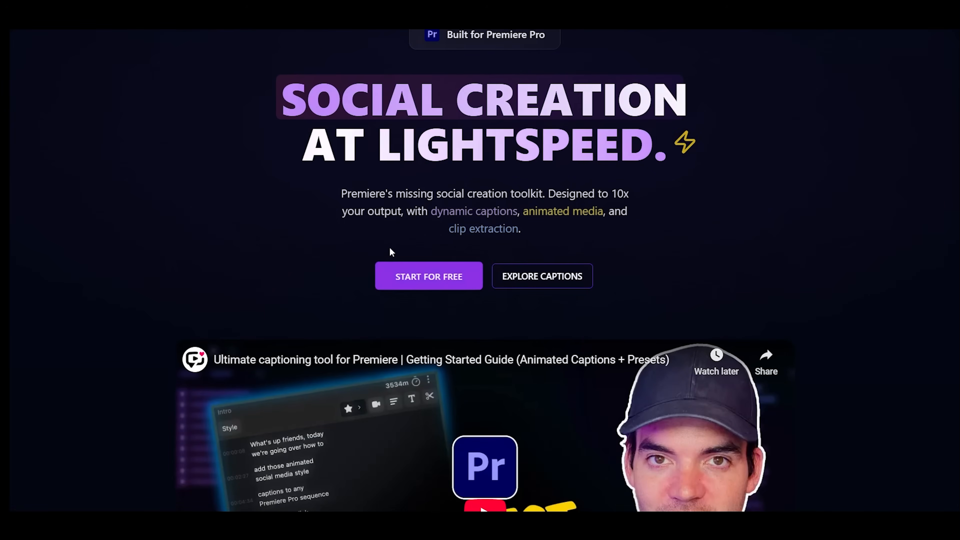
{"action": "left_click", "coordinate": [449, 278]}
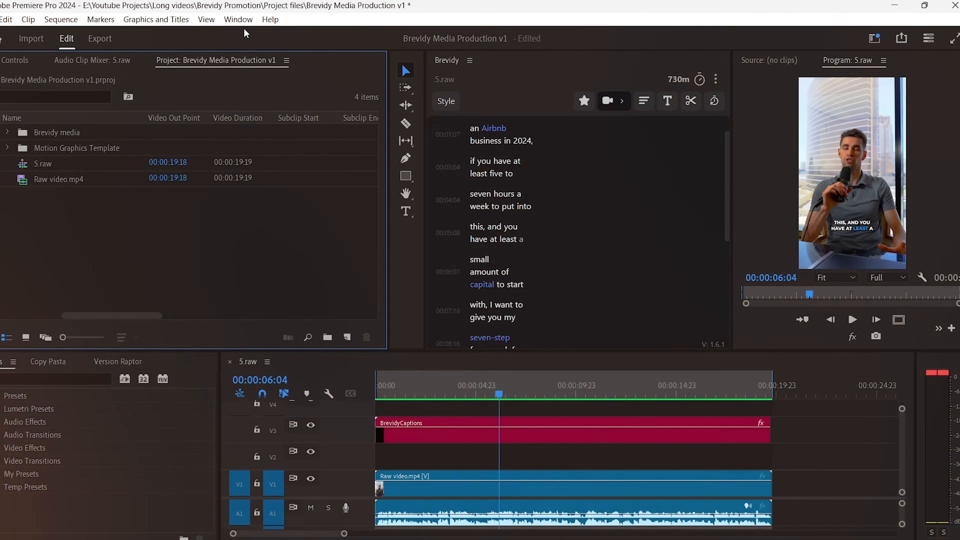
- Open the Brevidy Media Browser extension in Premiere Pro
{"action": "left_click", "coordinate": [238, 19]}
{"action": "mouse_move", "coordinate": [265, 71]}
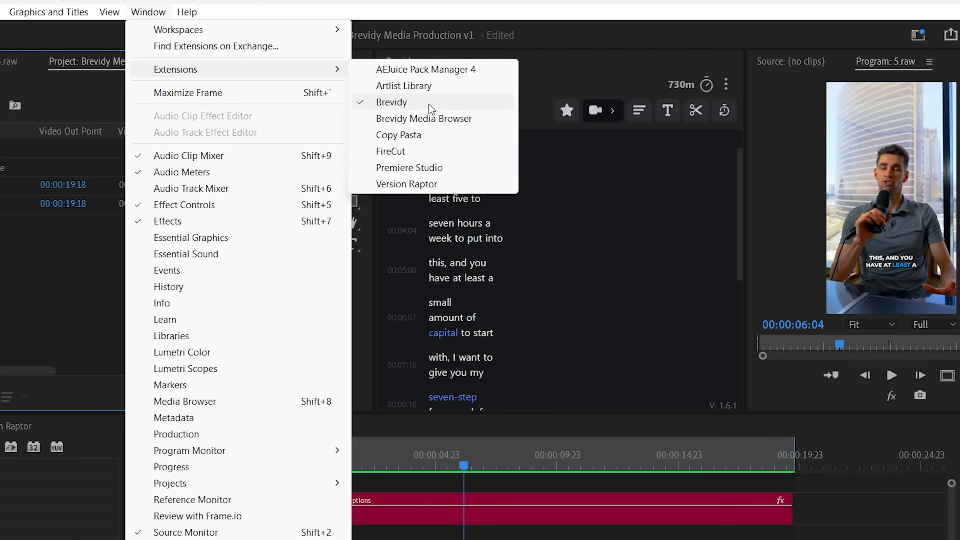
{"action": "left_click", "coordinate": [431, 120]}
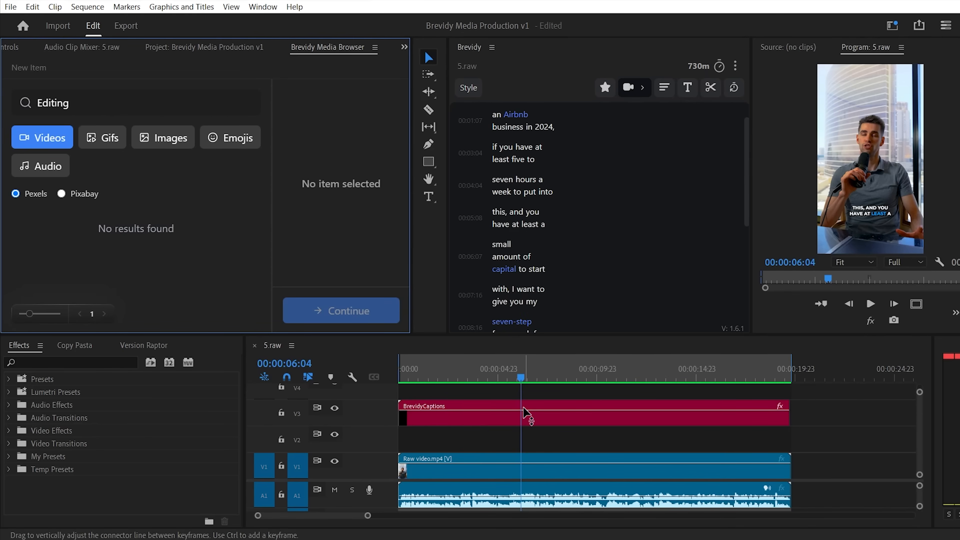
- Play the 5.raw sequence from its beginning to about 00:00:06:05 to review the captioned footage
{"action": "mouse_move", "coordinate": [524, 411]}
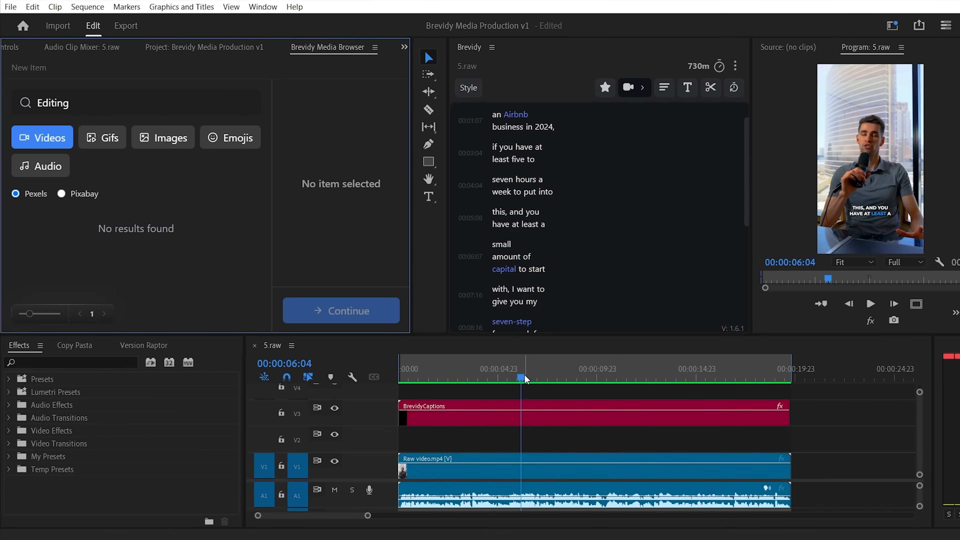
{"action": "left_click_drag", "start_coordinate": [521, 369], "coordinate": [401, 369]}
{"action": "key", "text": "space"}
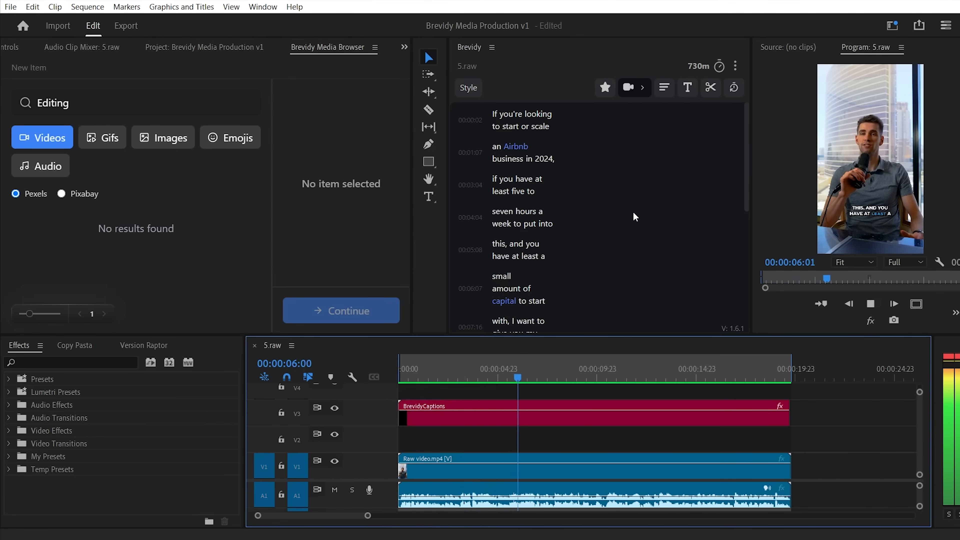
{"action": "key", "text": "space"}
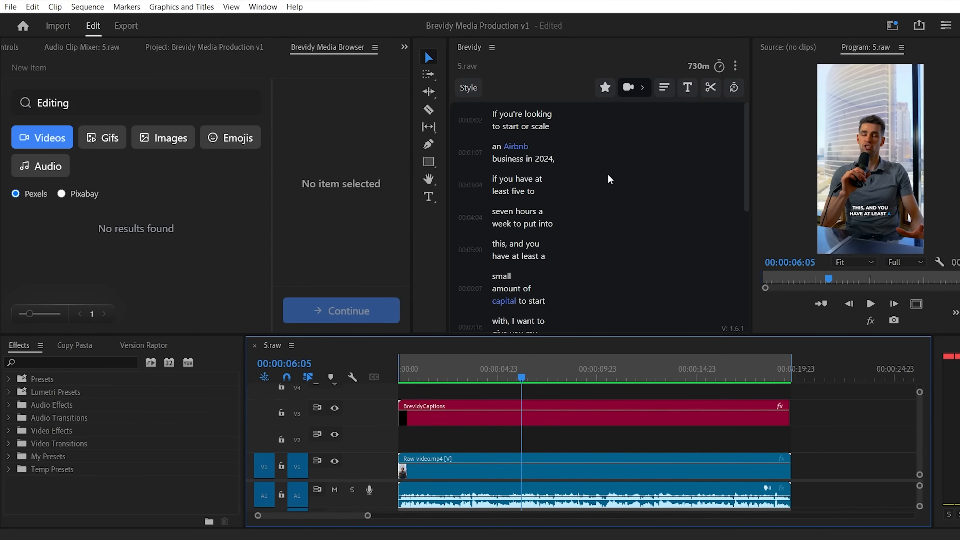
- Select the word "business" in the caption transcript with the Media tool and browse stock videos for Business
{"action": "scroll", "coordinate": [611, 179], "scroll_direction": "down", "scroll_amount": 1}
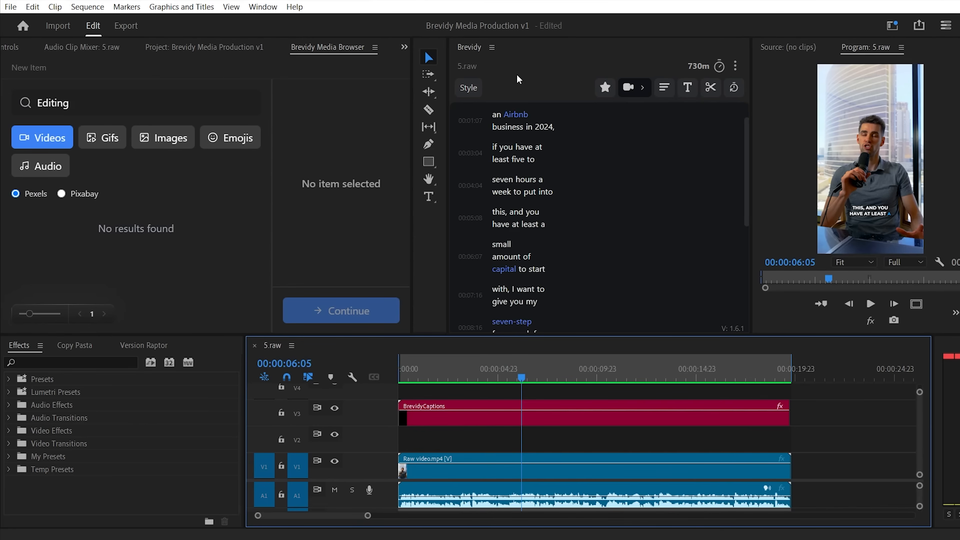
{"action": "left_click", "coordinate": [279, 86]}
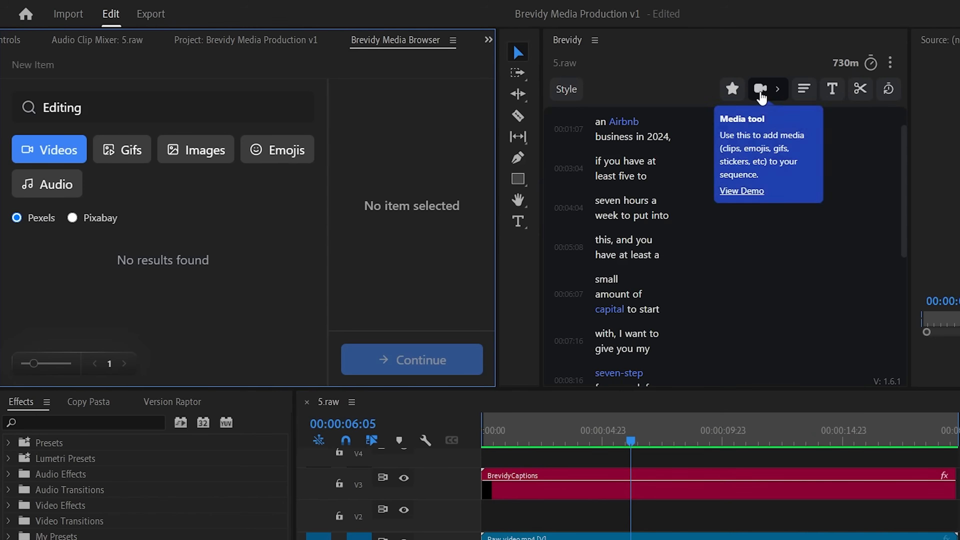
{"action": "left_click", "coordinate": [762, 99]}
{"action": "left_click", "coordinate": [607, 140]}
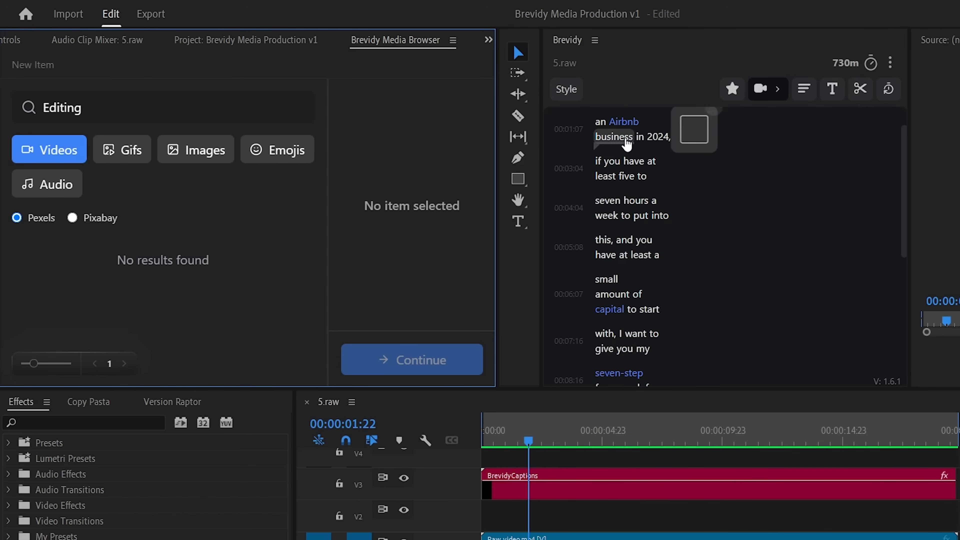
{"action": "scroll", "coordinate": [620, 146], "scroll_direction": "up", "scroll_amount": 1}
{"action": "left_click", "coordinate": [635, 184]}
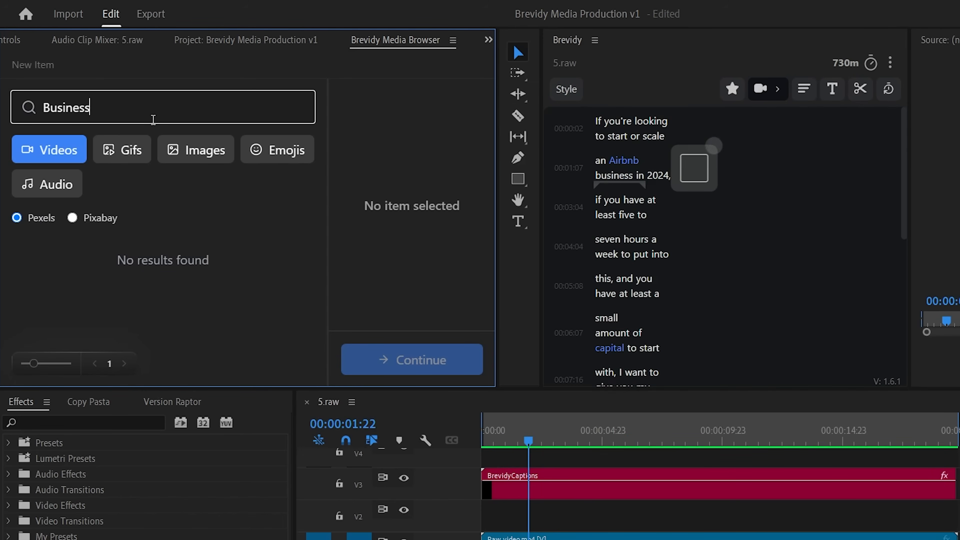
{"action": "scroll", "coordinate": [158, 238], "scroll_direction": "down", "scroll_amount": 4}
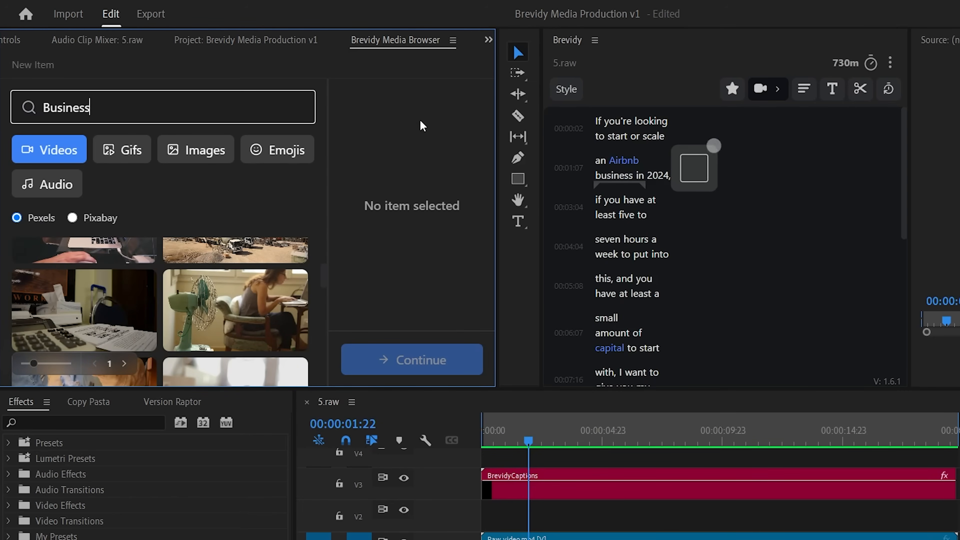
- Clear the Business search term from the stock media search
{"action": "double_click", "coordinate": [66, 107]}
{"action": "key", "text": "BackSpace"}
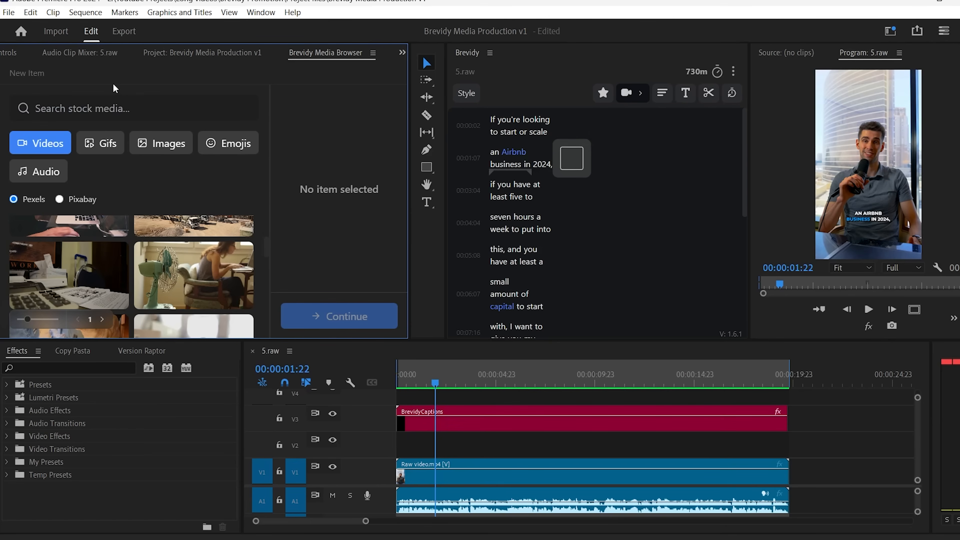
{"action": "left_click", "coordinate": [74, 103]}
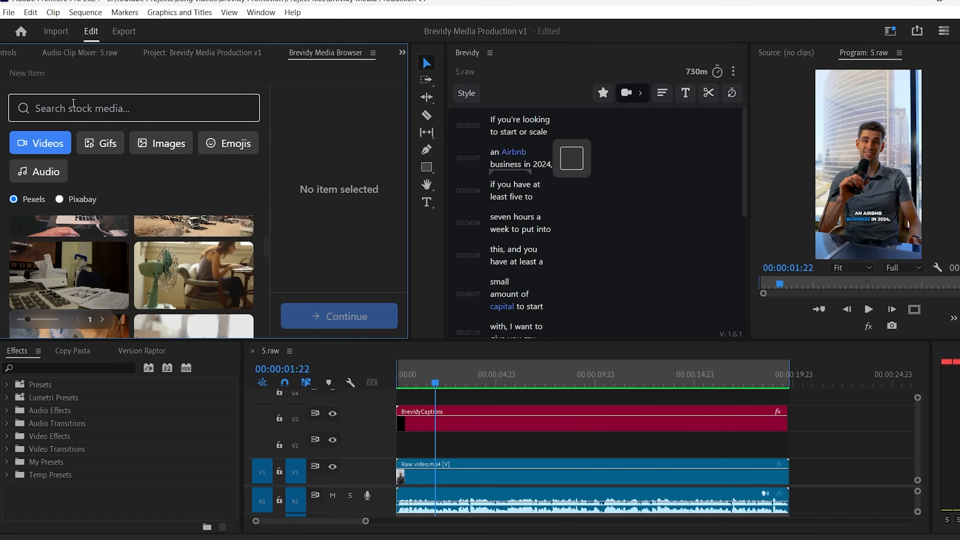
- Review the later part of the sequence and park the playhead at 00:00:14:01, just before "in revenue"
{"action": "left_click", "coordinate": [559, 383]}
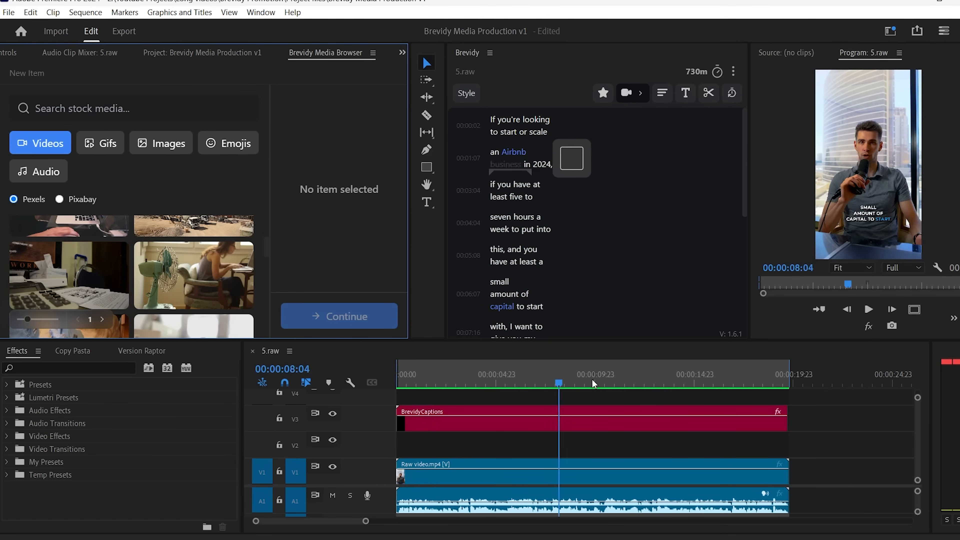
{"action": "left_click_drag", "start_coordinate": [593, 382], "coordinate": [674, 386]}
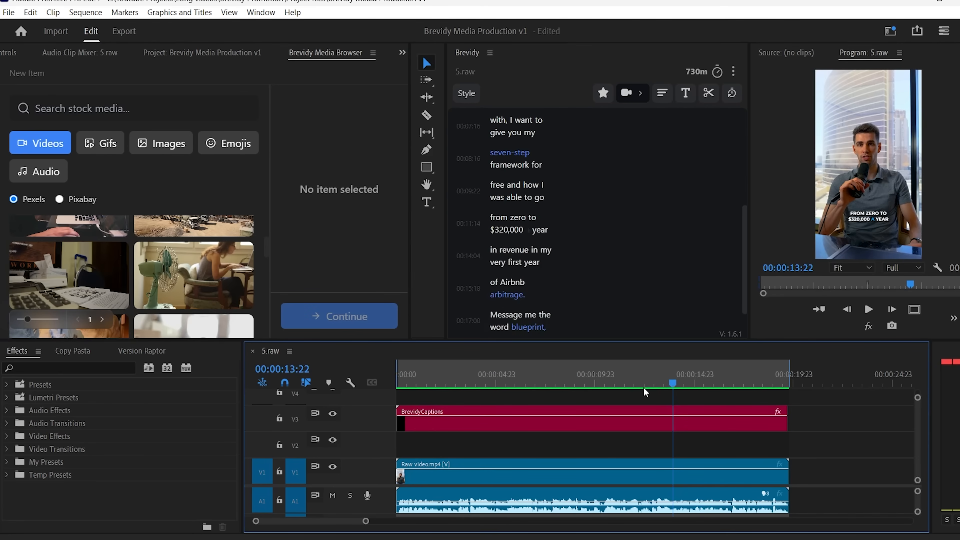
{"action": "left_click_drag", "start_coordinate": [679, 385], "coordinate": [665, 380]}
{"action": "key", "text": "space"}
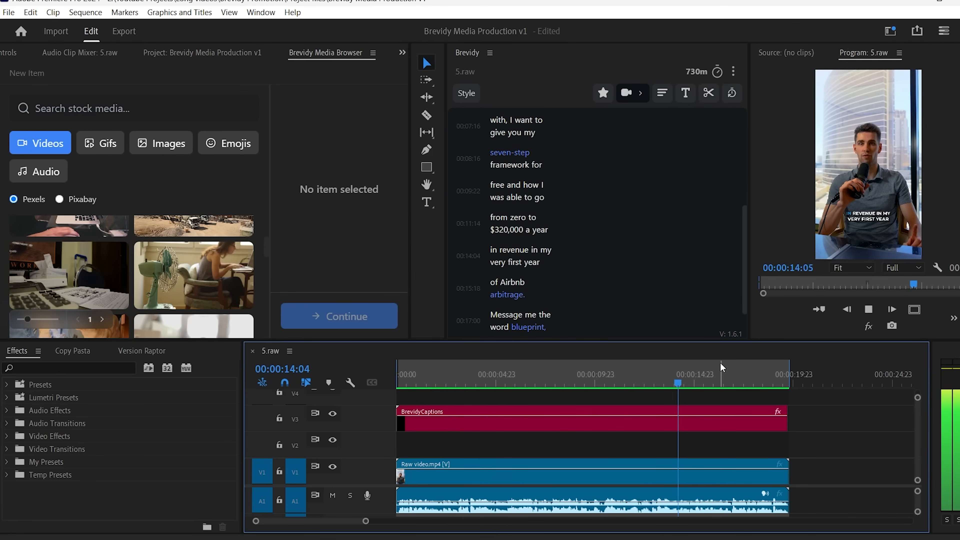
{"action": "key", "text": "space"}
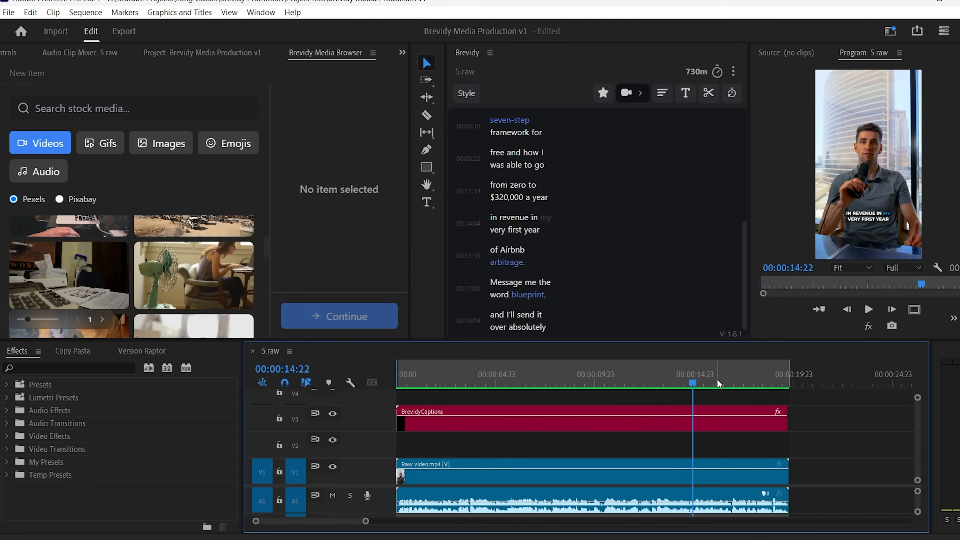
{"action": "left_click_drag", "start_coordinate": [699, 384], "coordinate": [676, 385]}
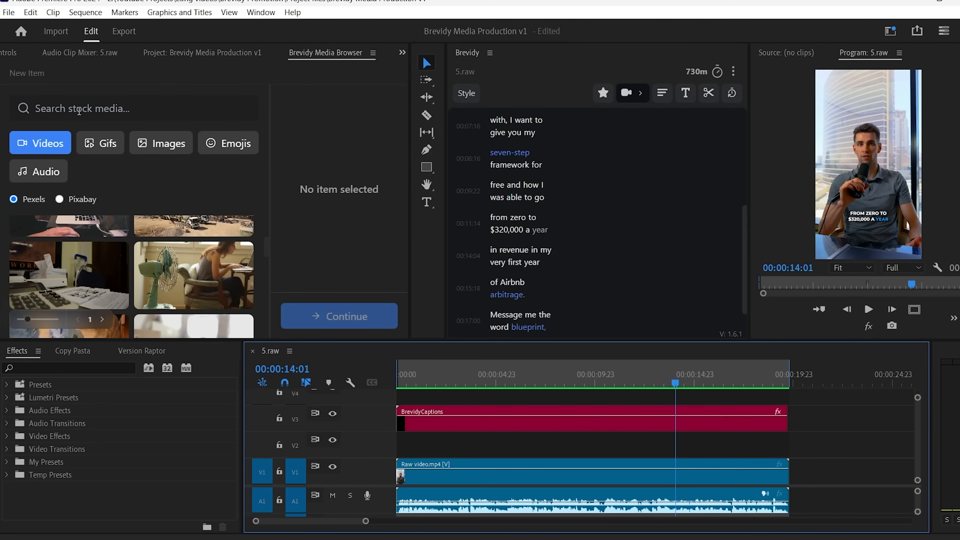
- Search the stock media library for "Revenue" videos
{"action": "left_click", "coordinate": [79, 111]}
{"action": "type", "text": "Reven"}
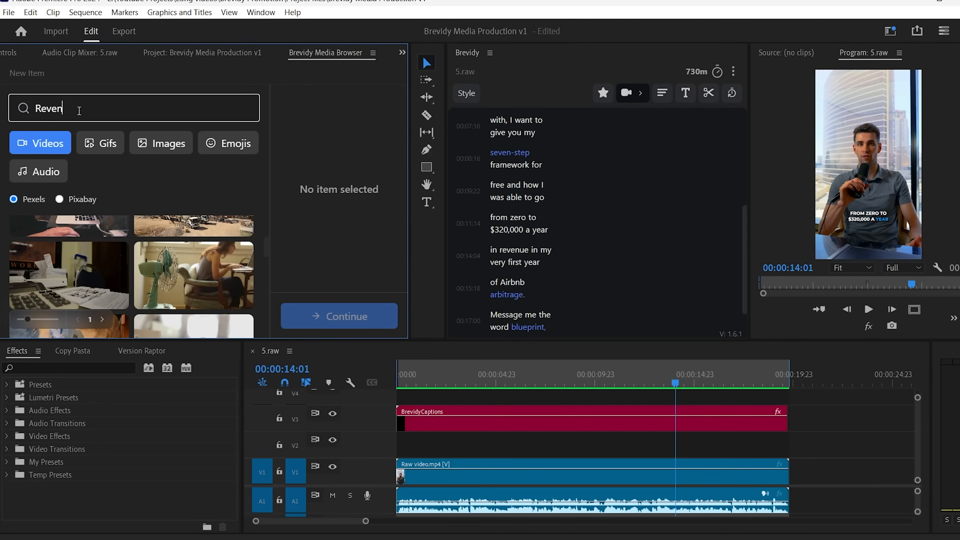
{"action": "type", "text": "ue"}
{"action": "left_click", "coordinate": [48, 146]}
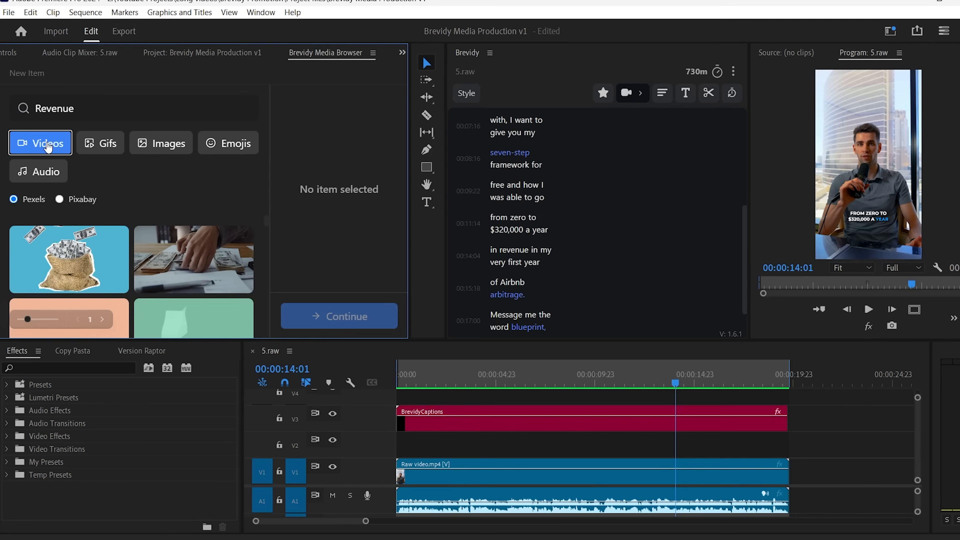
- Compare the GIF and image results for Revenue and return to the videos
{"action": "left_click", "coordinate": [90, 147]}
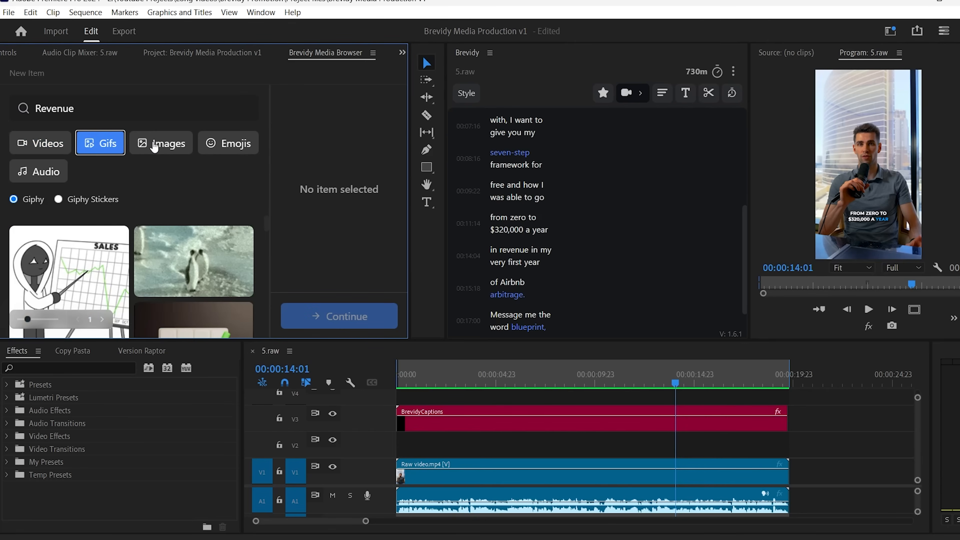
{"action": "left_click", "coordinate": [153, 146]}
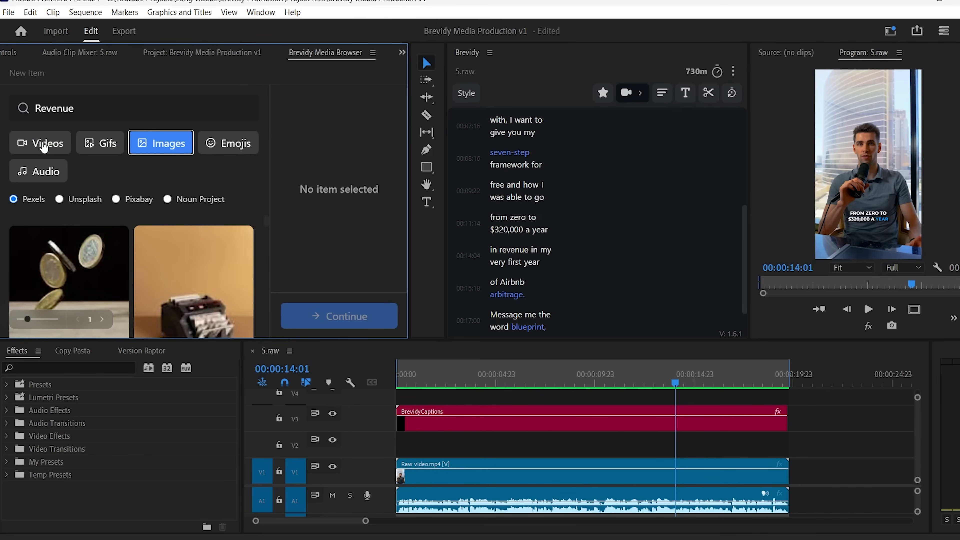
{"action": "left_click", "coordinate": [44, 148]}
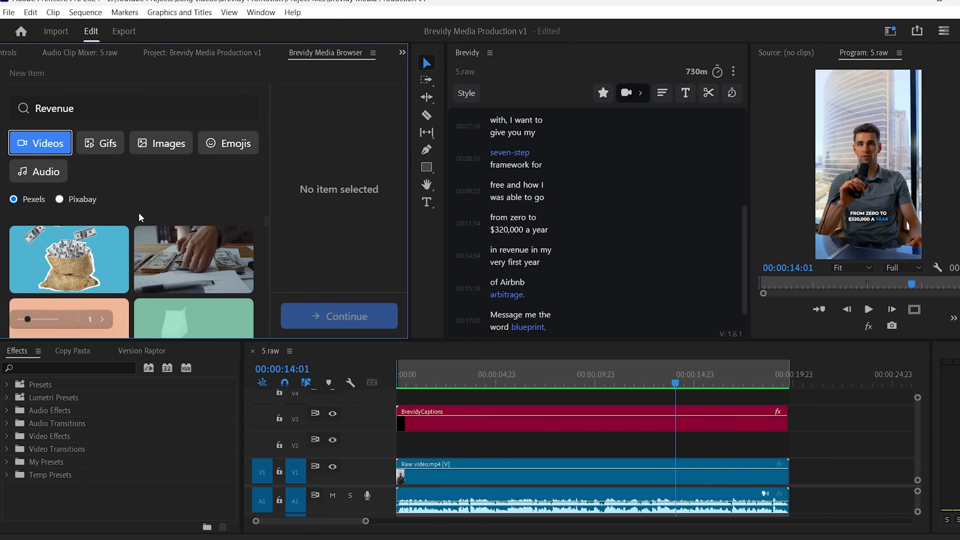
- Change the Revenue video source from Pexels to Pixabay and browse its clips
{"action": "scroll", "coordinate": [73, 214], "scroll_direction": "down", "scroll_amount": 2}
{"action": "left_click", "coordinate": [59, 200]}
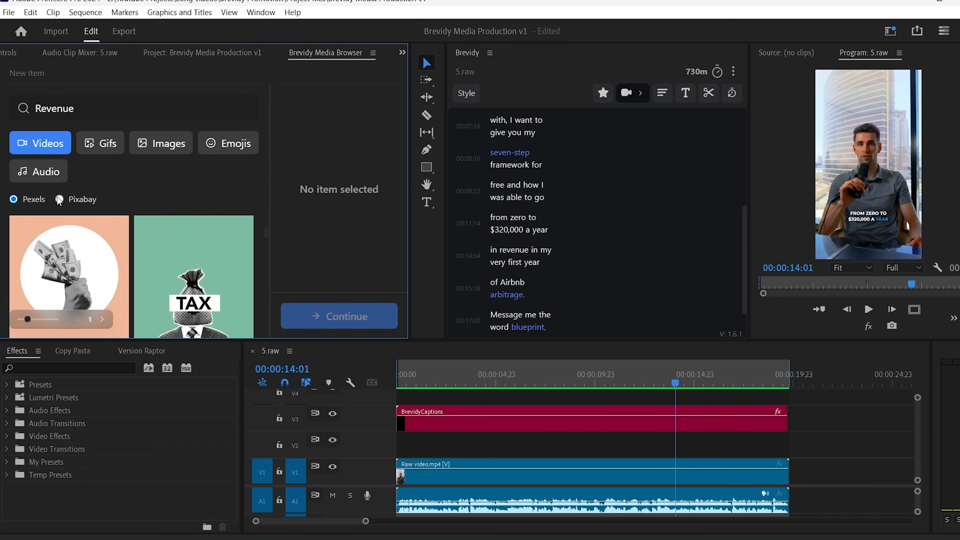
{"action": "scroll", "coordinate": [182, 246], "scroll_direction": "down", "scroll_amount": 2}
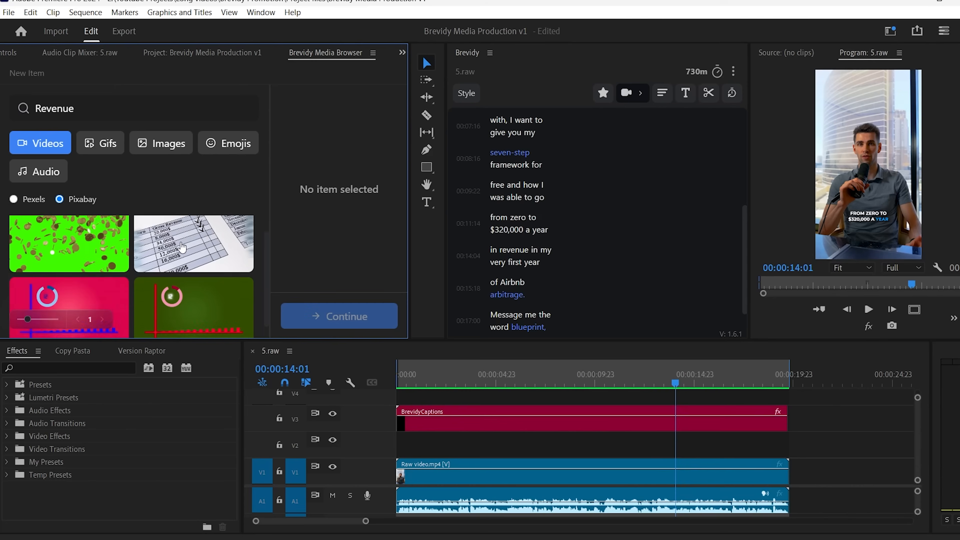
- Check the Revenue results from Giphy Stickers and Pixabay images, and return to the Pexels videos
{"action": "left_click", "coordinate": [96, 138]}
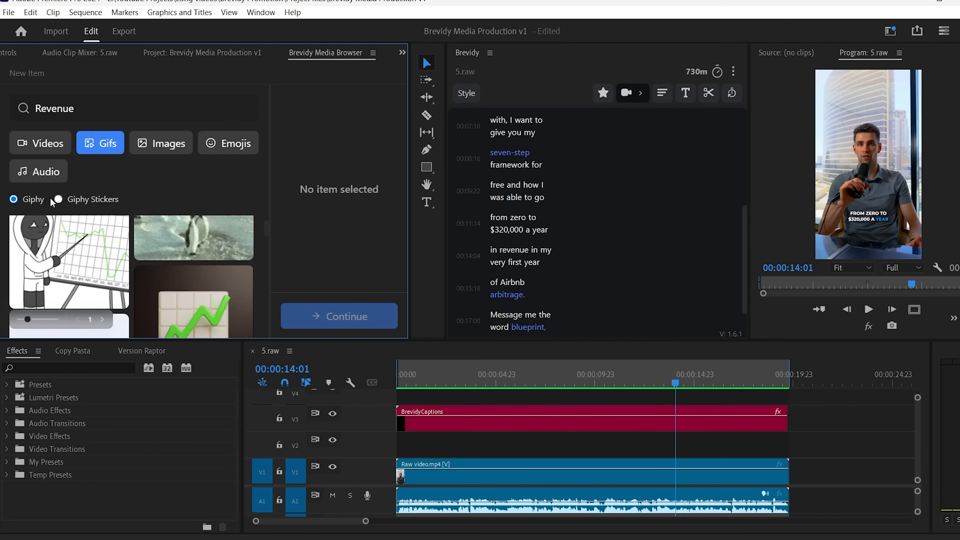
{"action": "left_click", "coordinate": [58, 199]}
{"action": "left_click", "coordinate": [159, 143]}
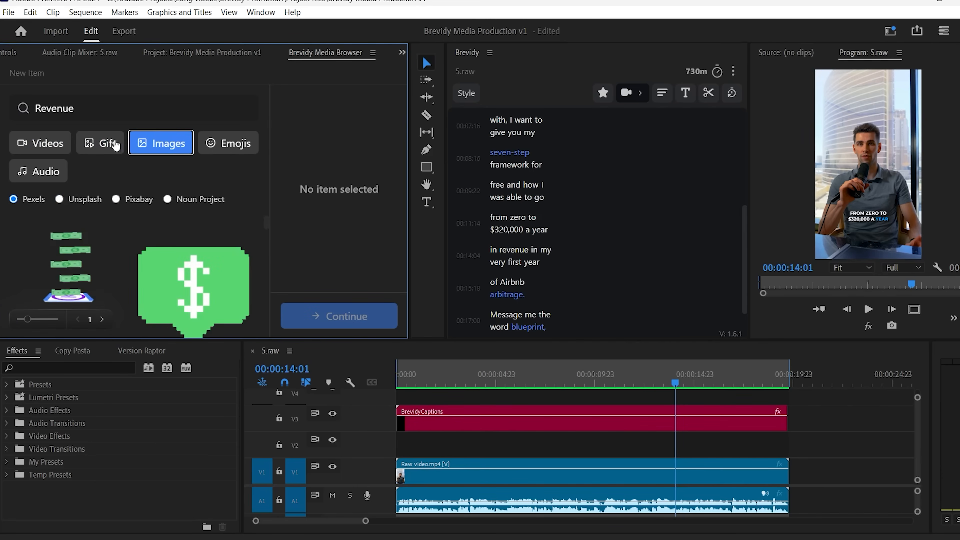
{"action": "left_click", "coordinate": [116, 200]}
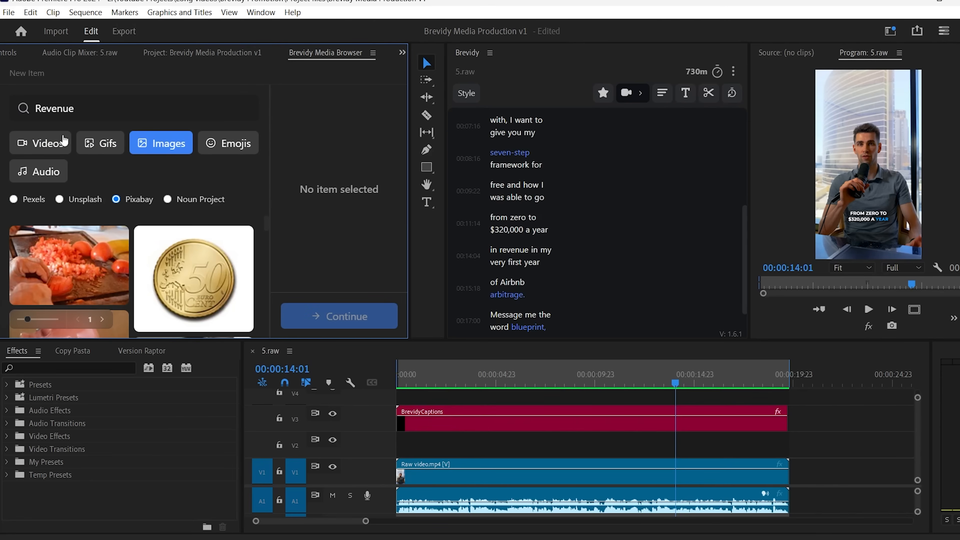
{"action": "left_click", "coordinate": [48, 146]}
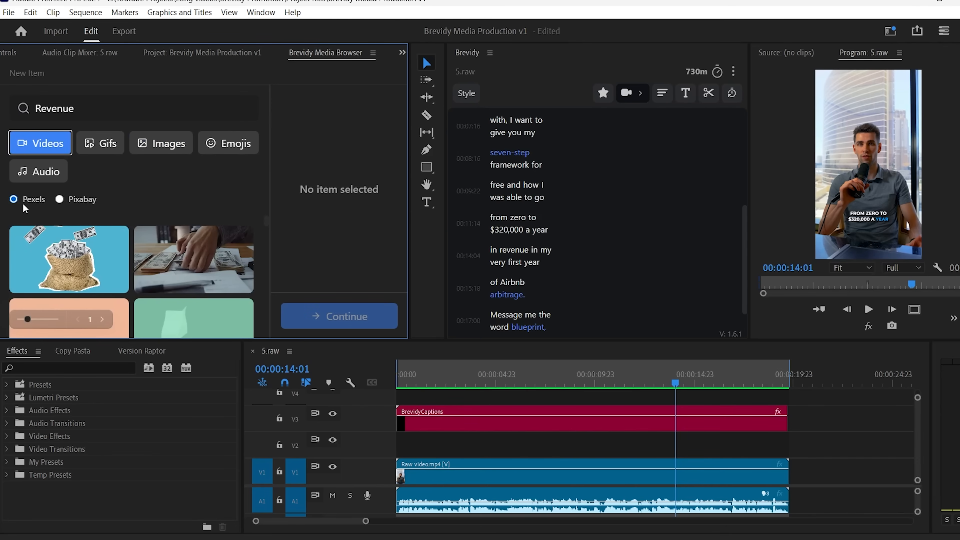
- Select the Pexels clip "Man calculating his money" in mp4 - 1080x1920 format and continue to its placement settings
{"action": "scroll", "coordinate": [182, 263], "scroll_direction": "down", "scroll_amount": 8}
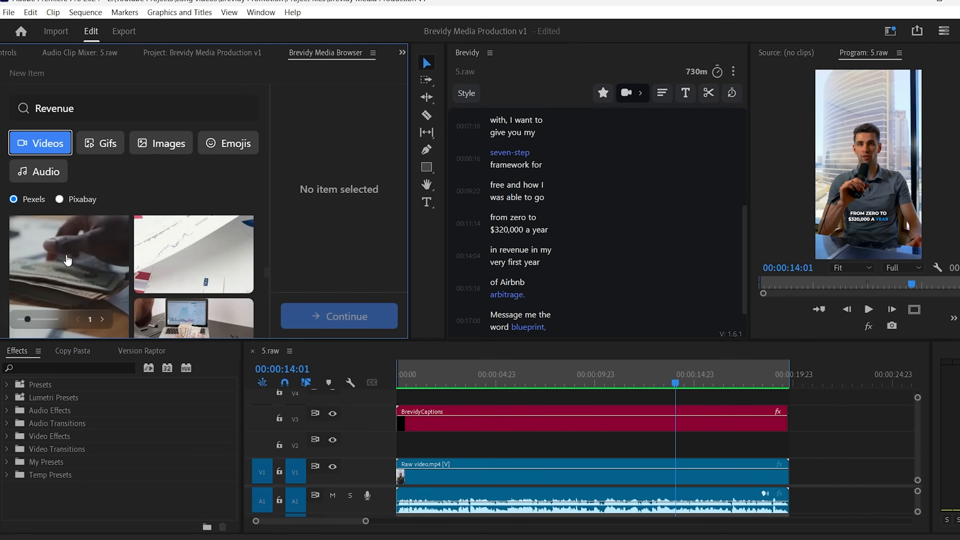
{"action": "left_click", "coordinate": [68, 258]}
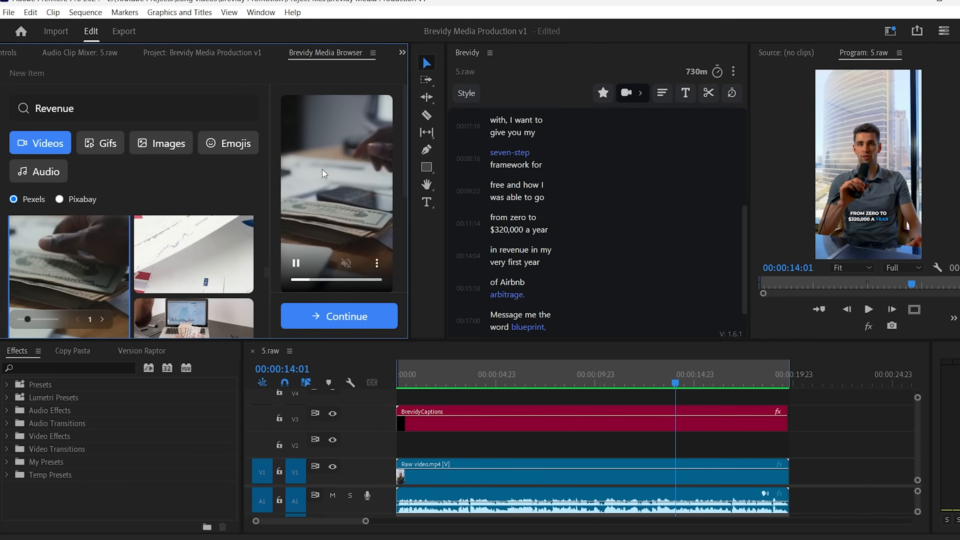
{"action": "scroll", "coordinate": [323, 173], "scroll_direction": "down", "scroll_amount": 3}
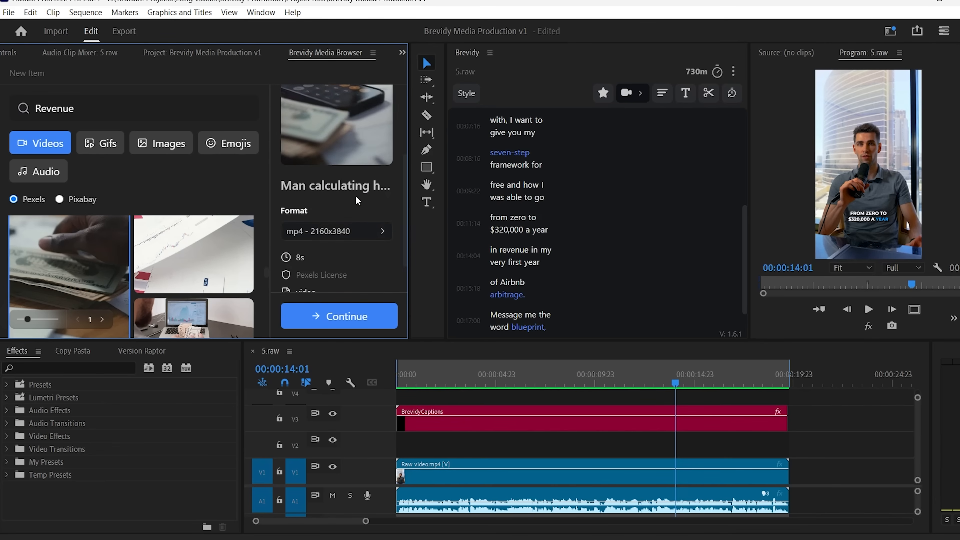
{"action": "left_click", "coordinate": [354, 235]}
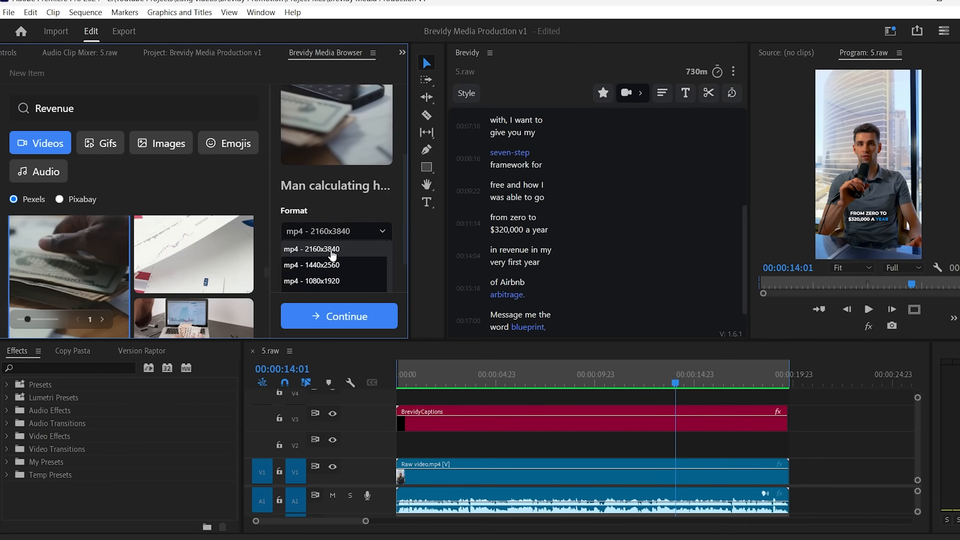
{"action": "scroll", "coordinate": [333, 256], "scroll_direction": "down", "scroll_amount": 1}
{"action": "scroll", "coordinate": [337, 262], "scroll_direction": "down", "scroll_amount": 2}
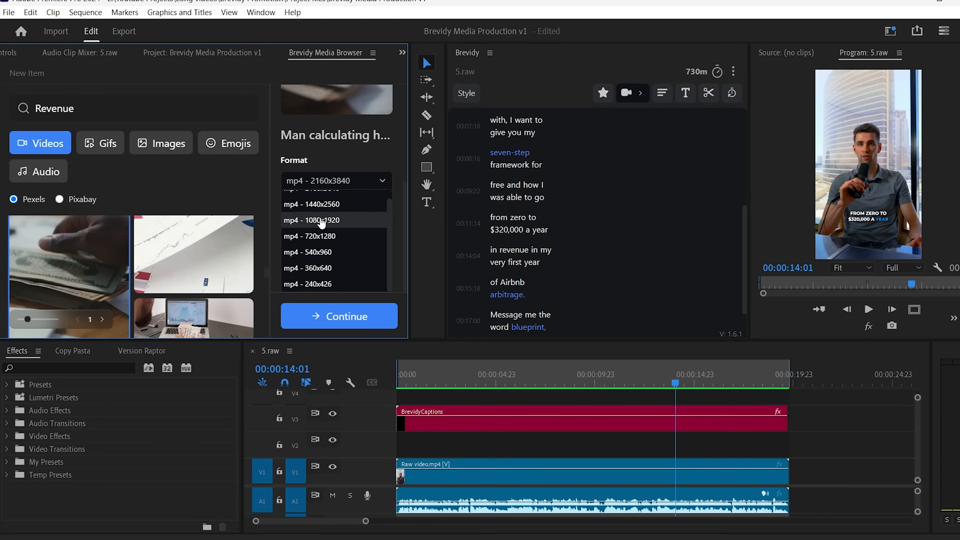
{"action": "left_click", "coordinate": [321, 220]}
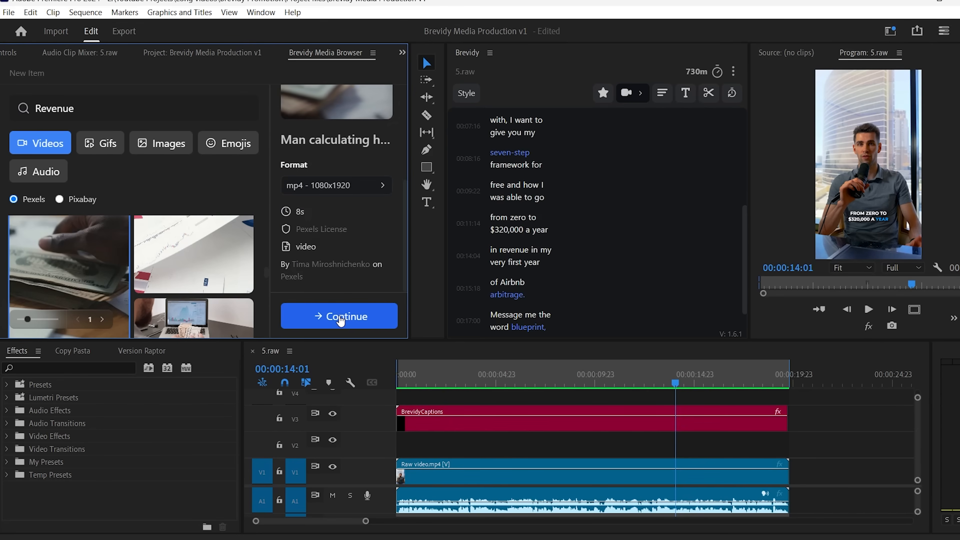
{"action": "left_click", "coordinate": [341, 318]}
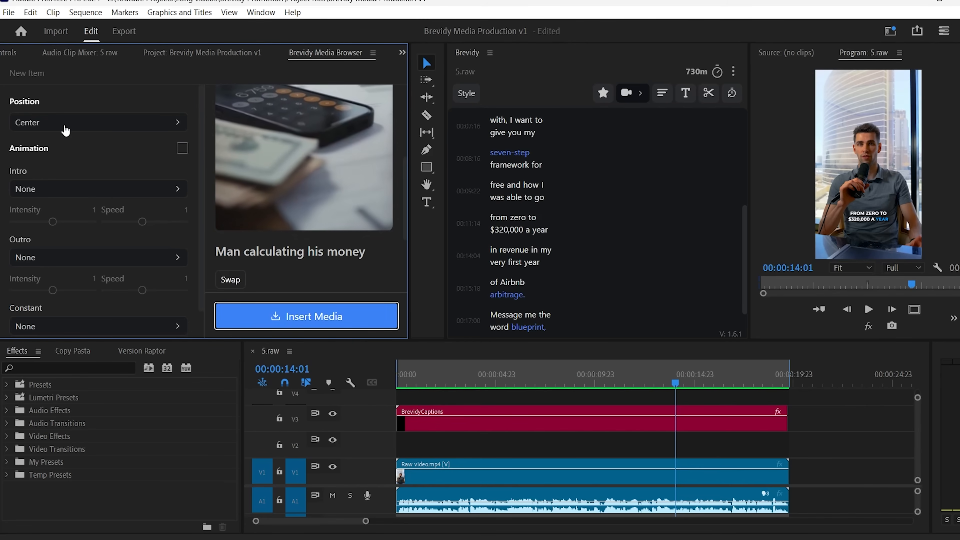
- Set the clip's position to the Full Screen option of Screen Fit
{"action": "left_click", "coordinate": [65, 124]}
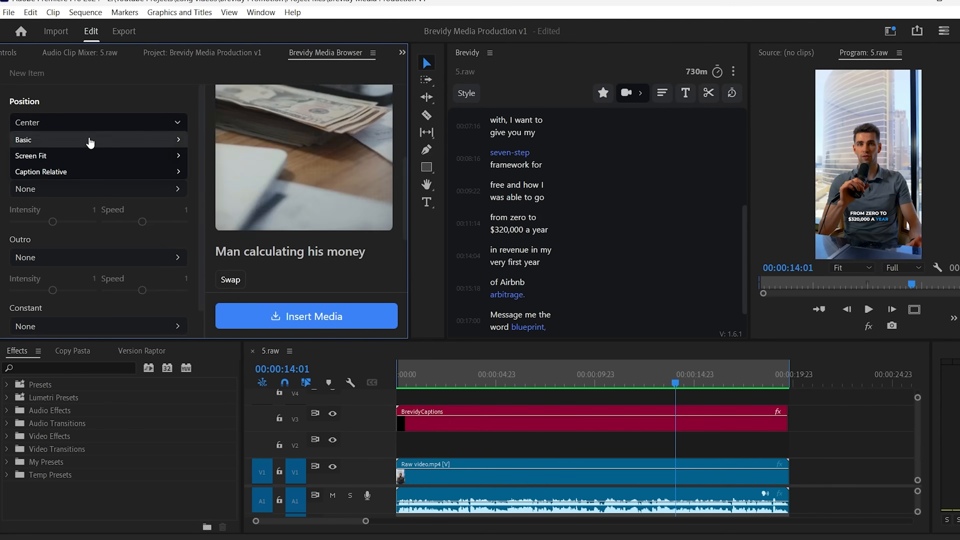
{"action": "left_click", "coordinate": [142, 159]}
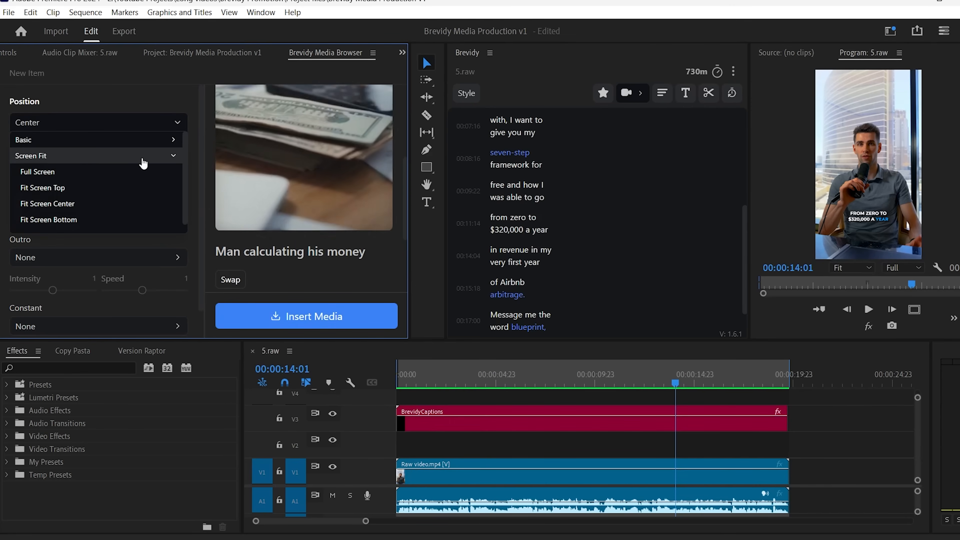
{"action": "left_click", "coordinate": [61, 175]}
- Look through the Basic and Caption Relative position options for the clip
{"action": "left_click", "coordinate": [75, 123]}
{"action": "left_click", "coordinate": [106, 139]}
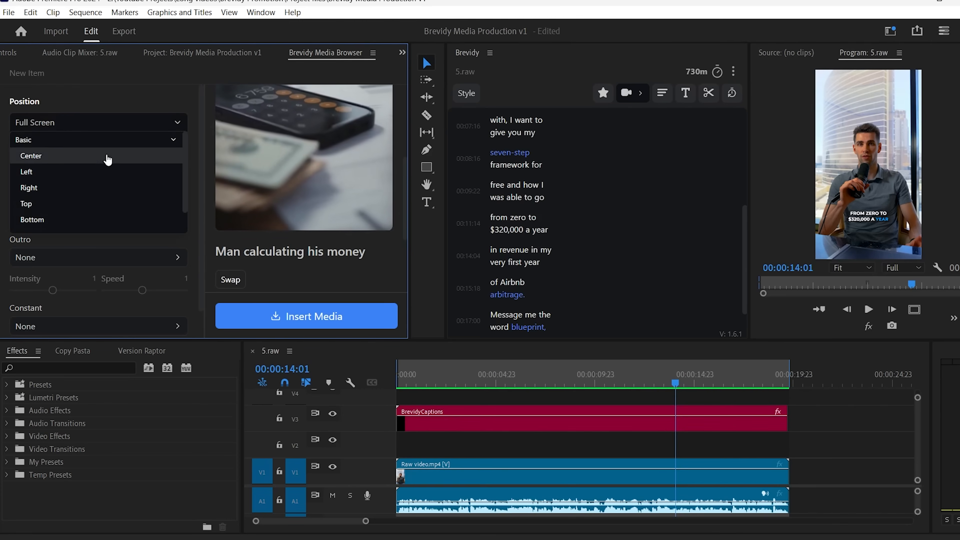
{"action": "left_click", "coordinate": [41, 141]}
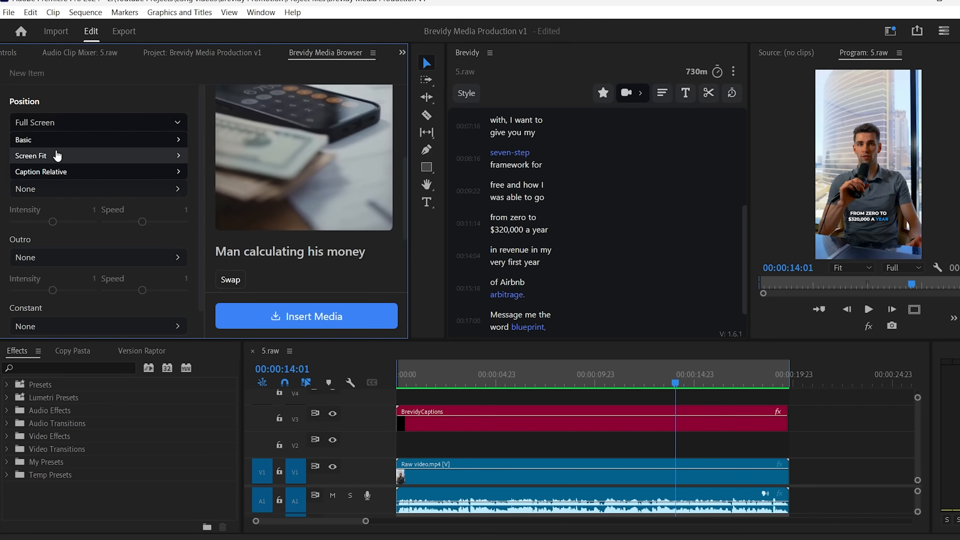
{"action": "left_click", "coordinate": [56, 171]}
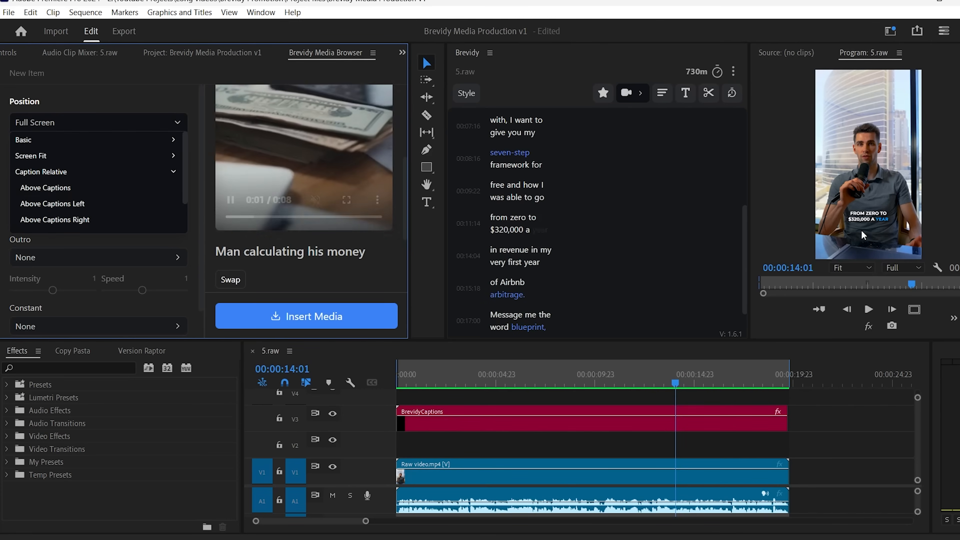
{"action": "left_click", "coordinate": [41, 125]}
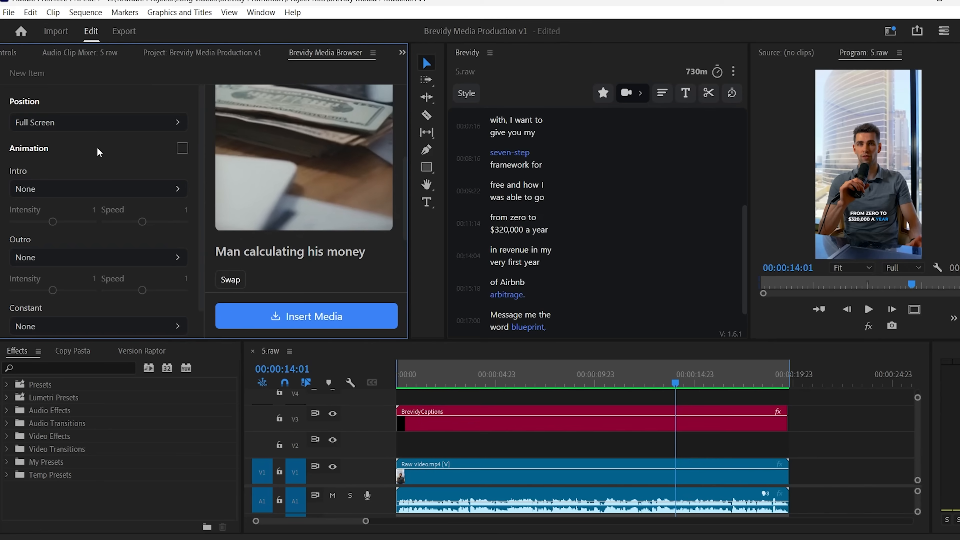
- Enable animation for the clip and set its intro to Slide Right with speed 0.8 and the fourth easing curve
{"action": "left_click", "coordinate": [182, 148]}
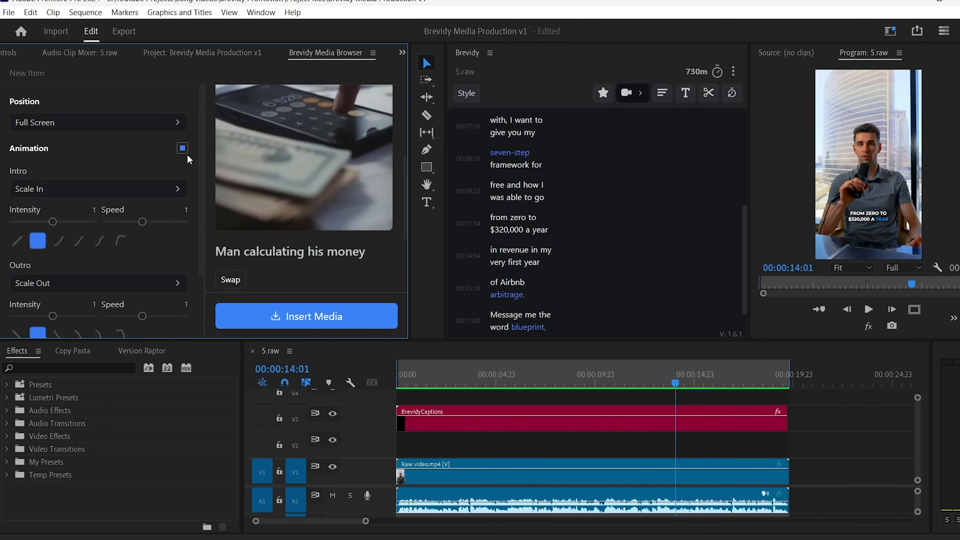
{"action": "scroll", "coordinate": [192, 168], "scroll_direction": "down", "scroll_amount": 2}
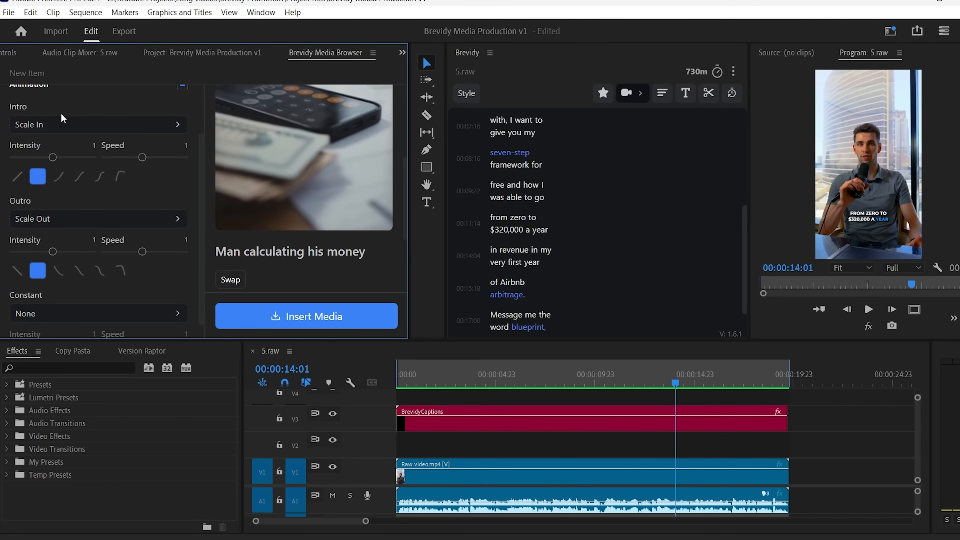
{"action": "left_click", "coordinate": [76, 124]}
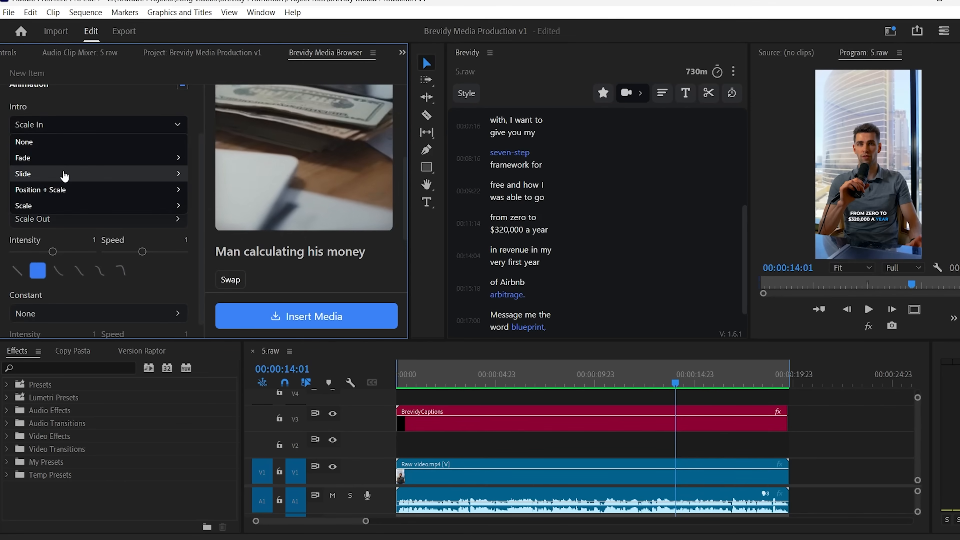
{"action": "left_click", "coordinate": [144, 175]}
{"action": "scroll", "coordinate": [49, 206], "scroll_direction": "down", "scroll_amount": 1}
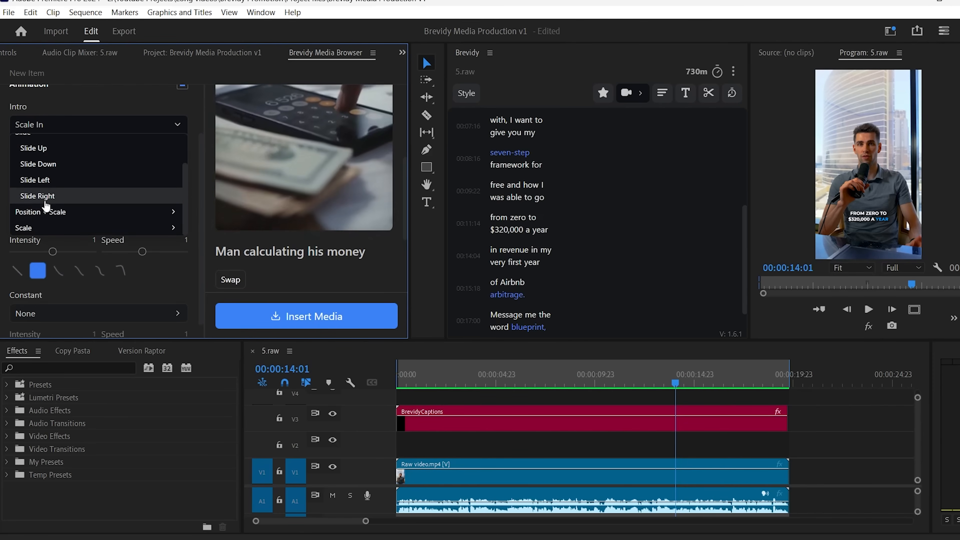
{"action": "left_click", "coordinate": [45, 201]}
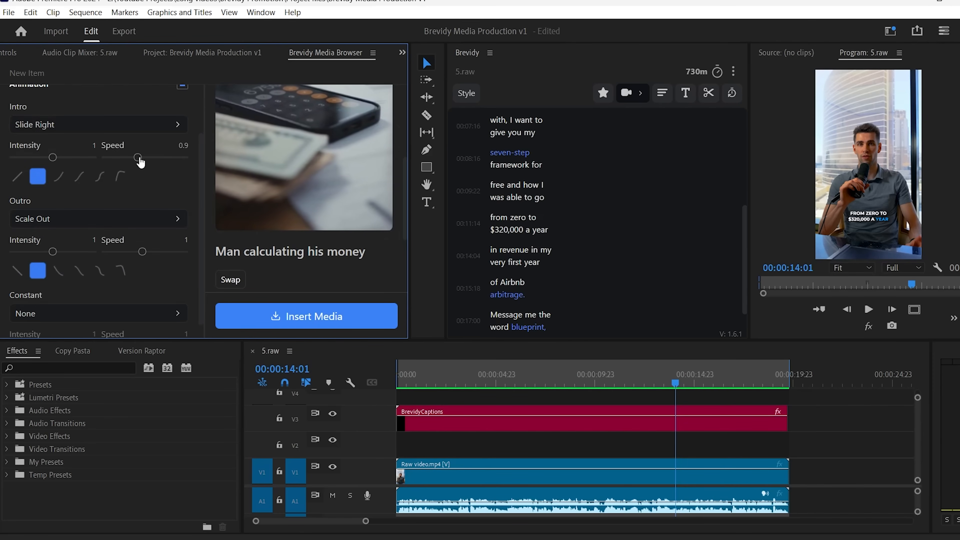
{"action": "left_click_drag", "start_coordinate": [134, 161], "coordinate": [133, 161]}
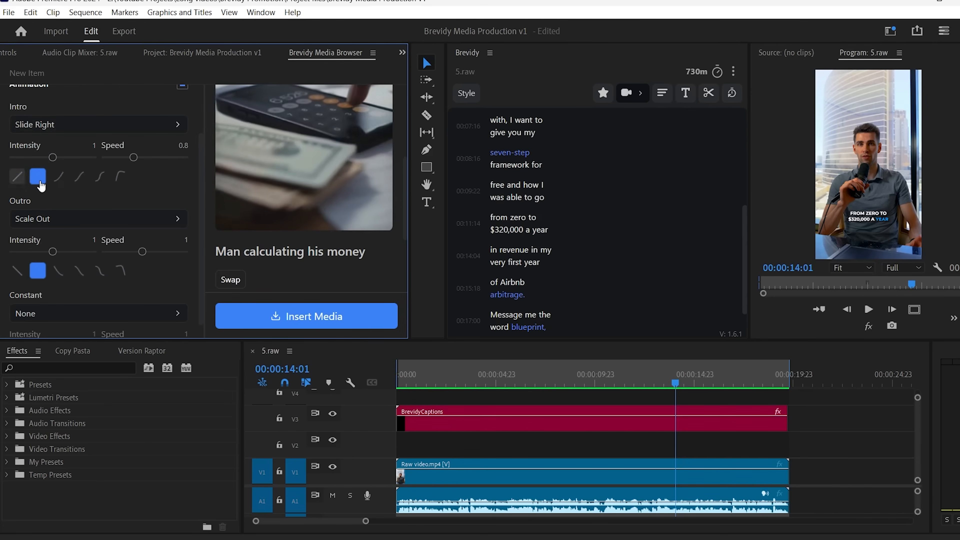
{"action": "left_click", "coordinate": [80, 177]}
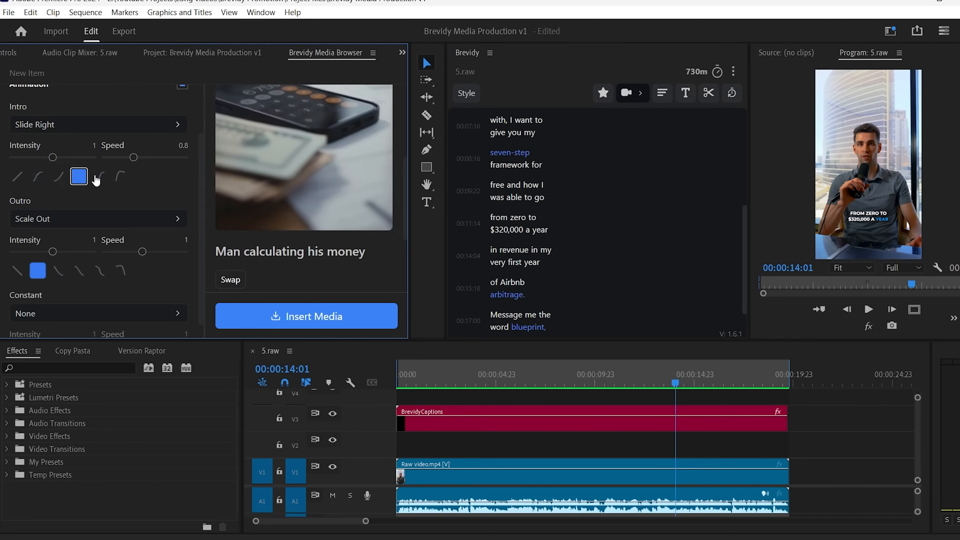
- Set the clip's outro to Simple Fade with speed 0.8 and the fourth easing curve
{"action": "scroll", "coordinate": [196, 182], "scroll_direction": "down", "scroll_amount": 1}
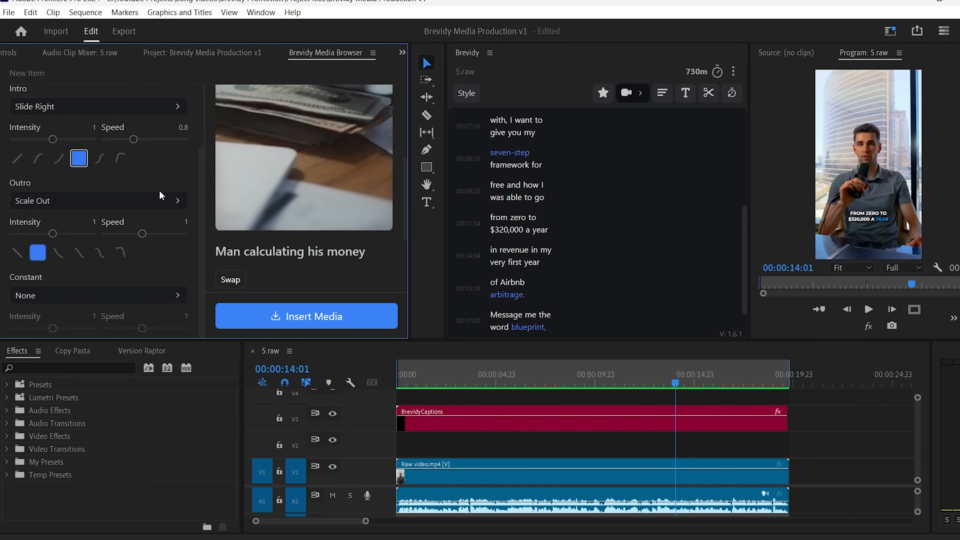
{"action": "left_click", "coordinate": [159, 201]}
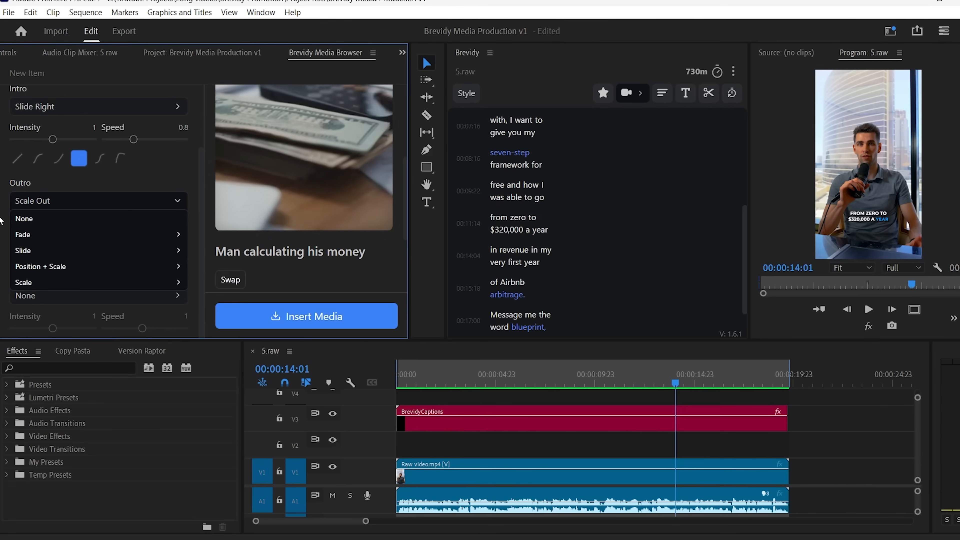
{"action": "left_click", "coordinate": [43, 234]}
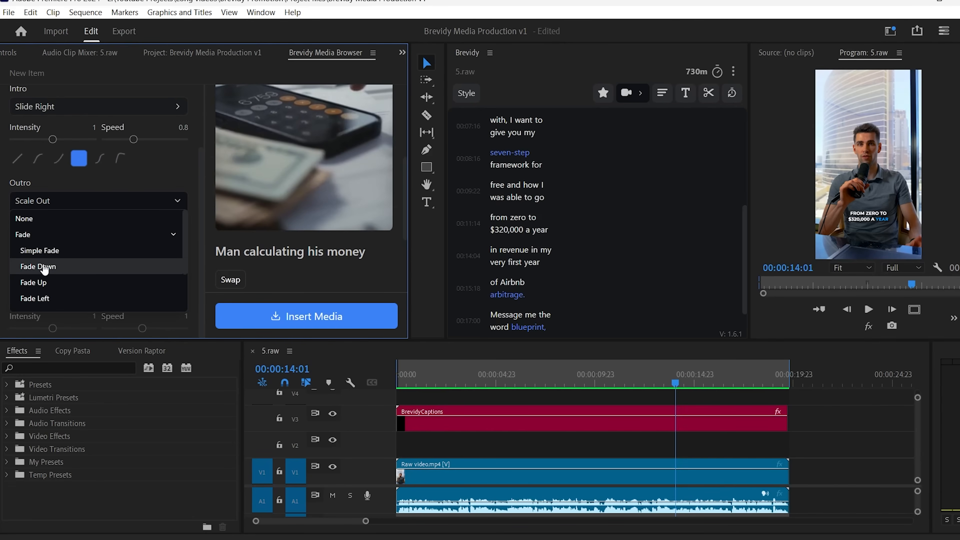
{"action": "left_click", "coordinate": [40, 250]}
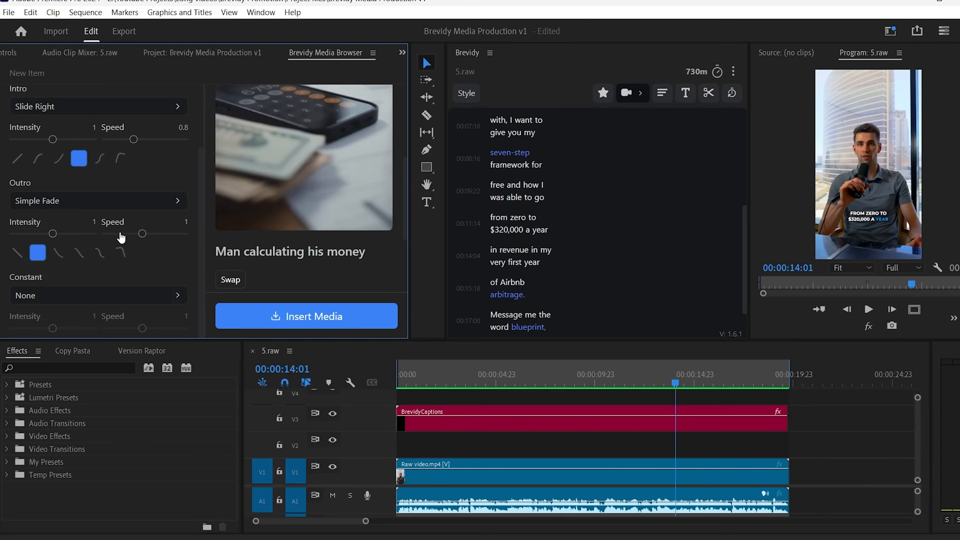
{"action": "left_click", "coordinate": [134, 233]}
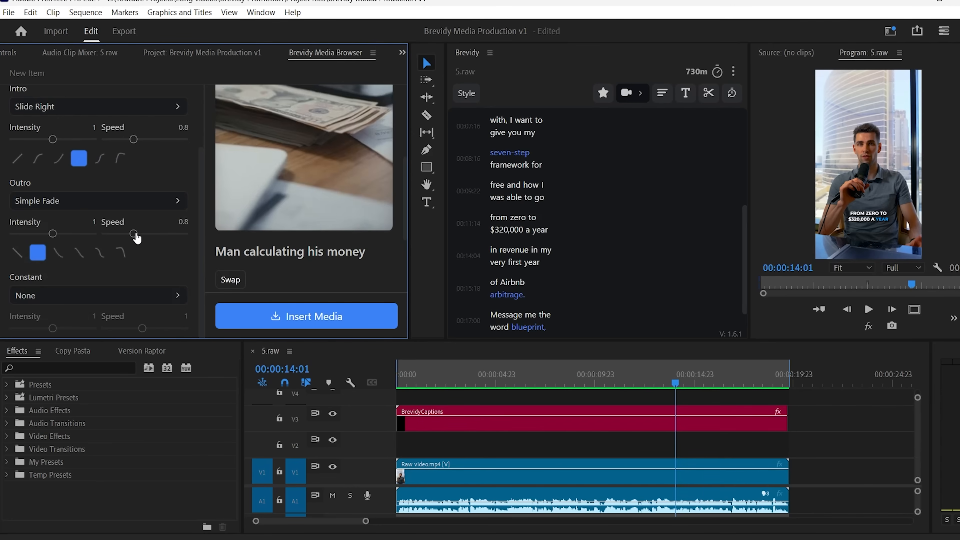
{"action": "left_click", "coordinate": [77, 257]}
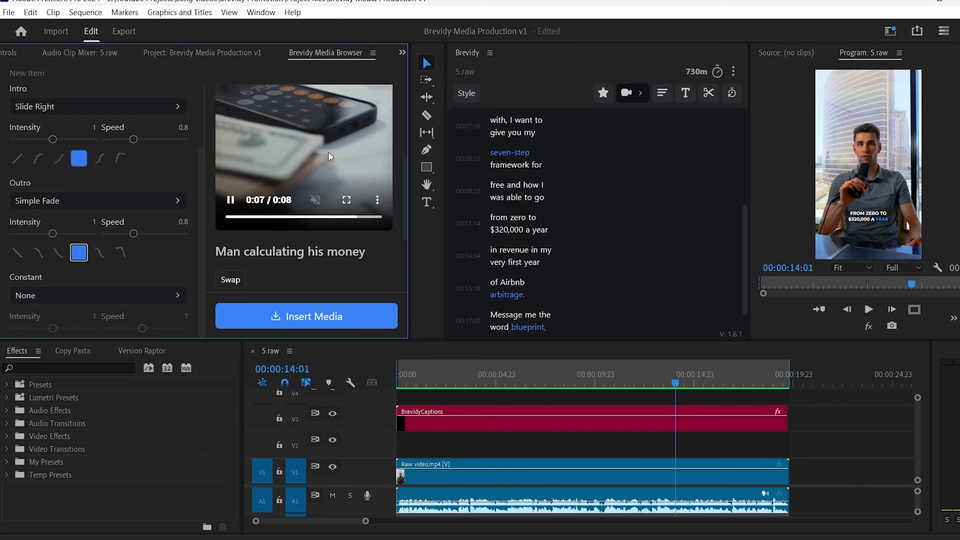
- Keep the constant animation at None and insert the clip into the sequence at the playhead
{"action": "left_click", "coordinate": [87, 295]}
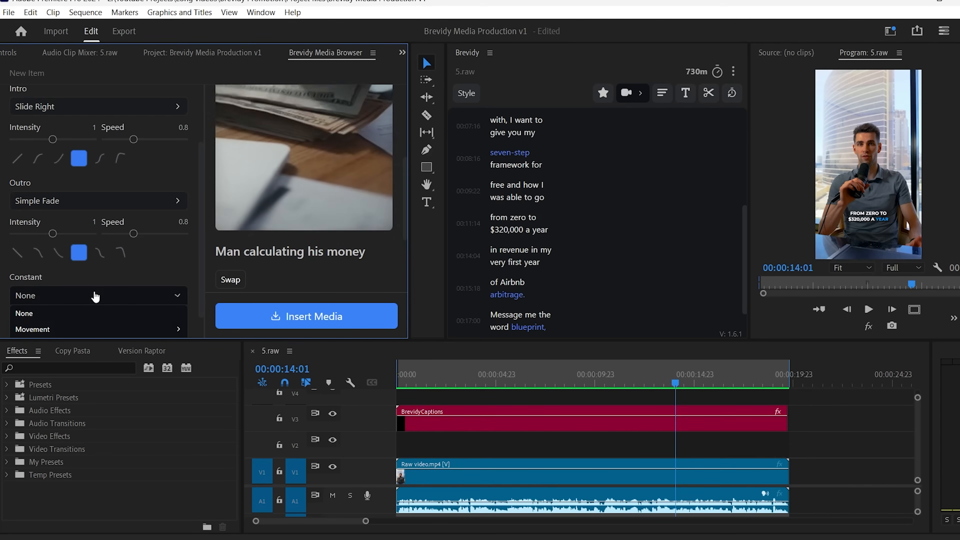
{"action": "scroll", "coordinate": [81, 298], "scroll_direction": "down", "scroll_amount": 1}
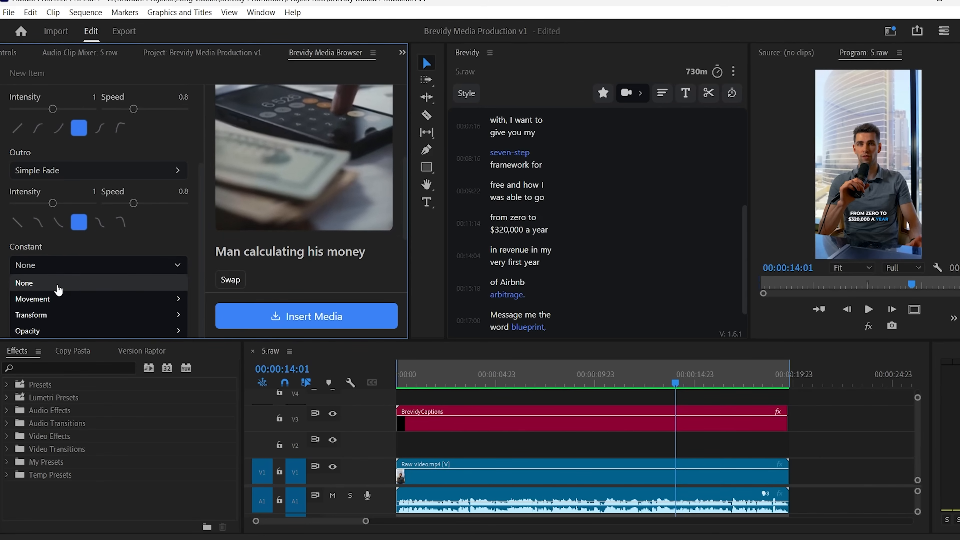
{"action": "left_click", "coordinate": [72, 282]}
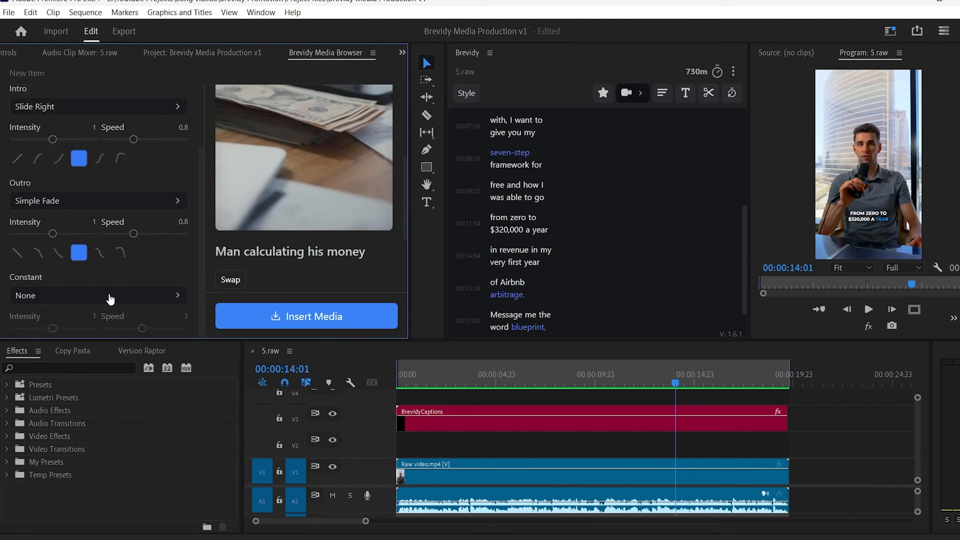
{"action": "left_click", "coordinate": [292, 317]}
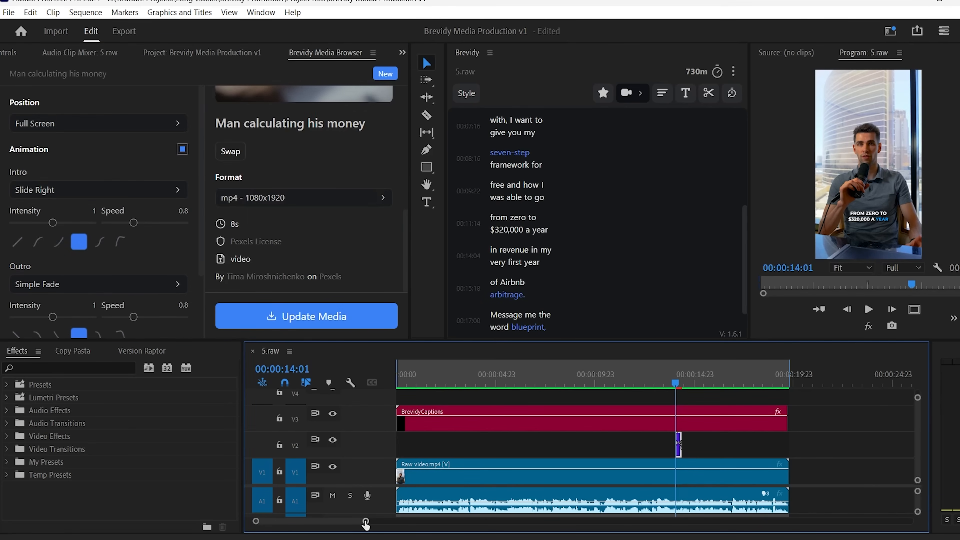
- Play back the inserted B-roll clip around 00:00:14:00 and view its animation keyframes in Effect Controls
{"action": "left_click_drag", "start_coordinate": [366, 524], "coordinate": [304, 522]}
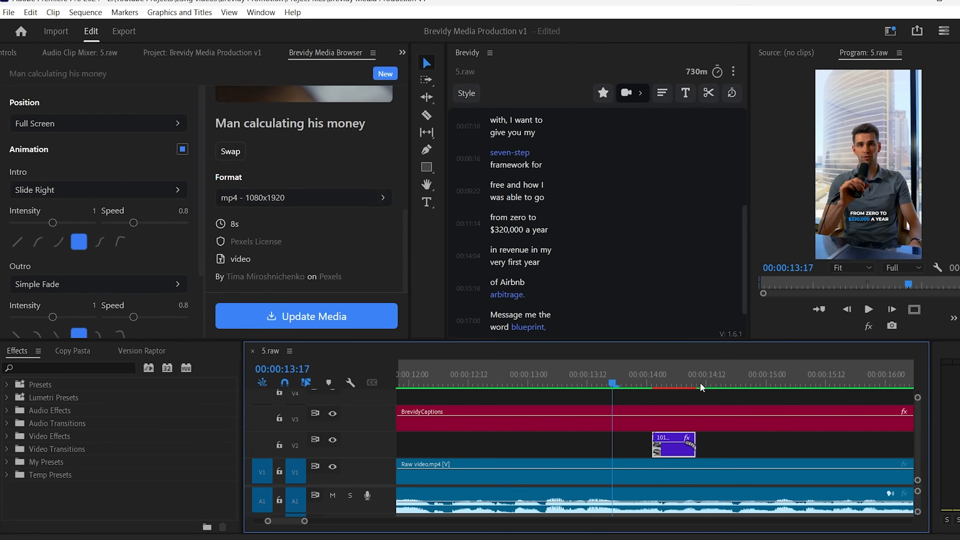
{"action": "key", "text": "space"}
{"action": "left_click", "coordinate": [712, 383]}
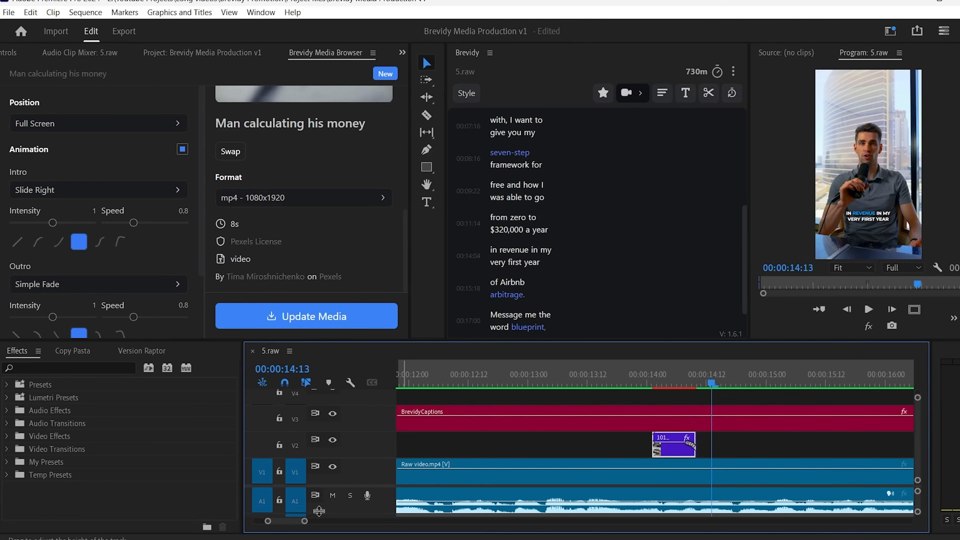
{"action": "left_click_drag", "start_coordinate": [306, 524], "coordinate": [327, 521]}
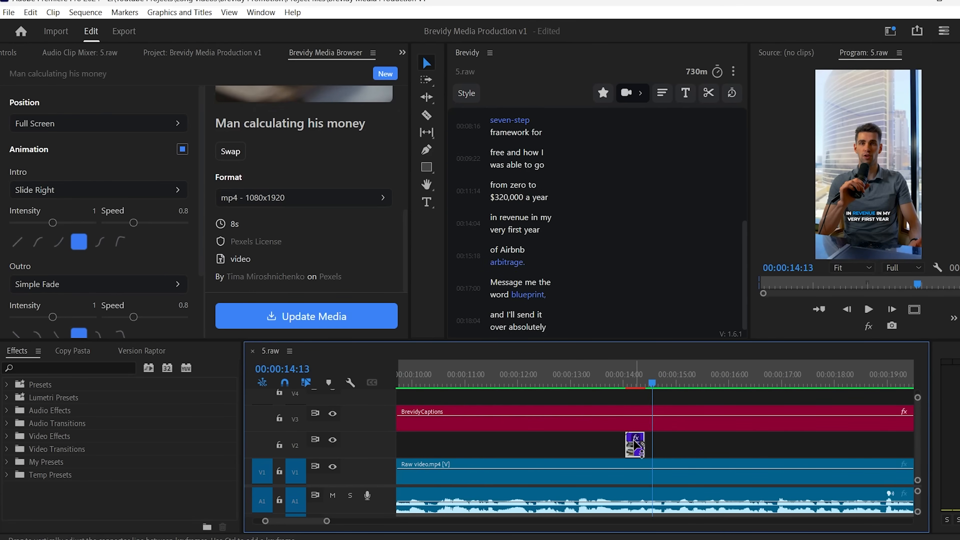
{"action": "left_click", "coordinate": [11, 53]}
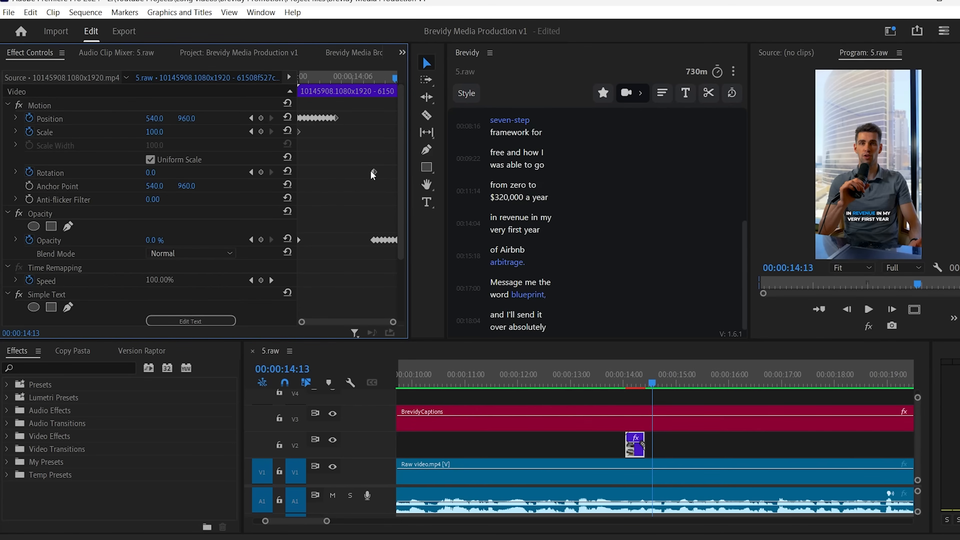
- Extend the B-roll clip's end to just past 00:00:15:00 and update its media so the animation fits the new length
{"action": "left_click_drag", "start_coordinate": [653, 435], "coordinate": [695, 441]}
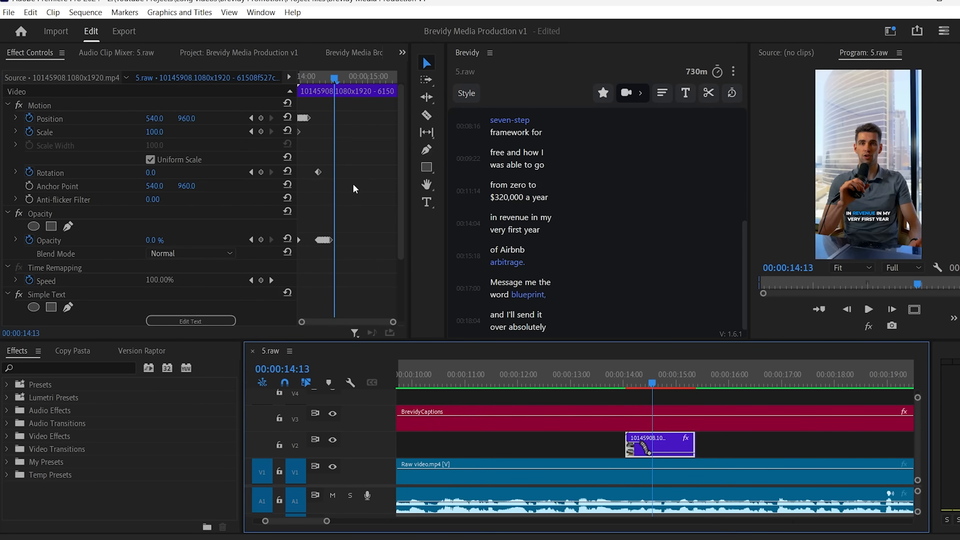
{"action": "left_click", "coordinate": [342, 55]}
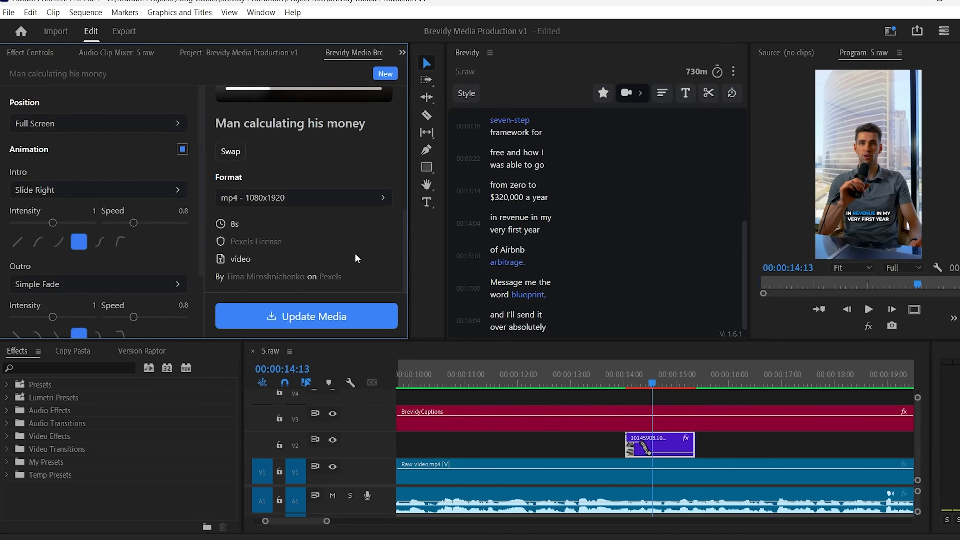
{"action": "left_click", "coordinate": [319, 317]}
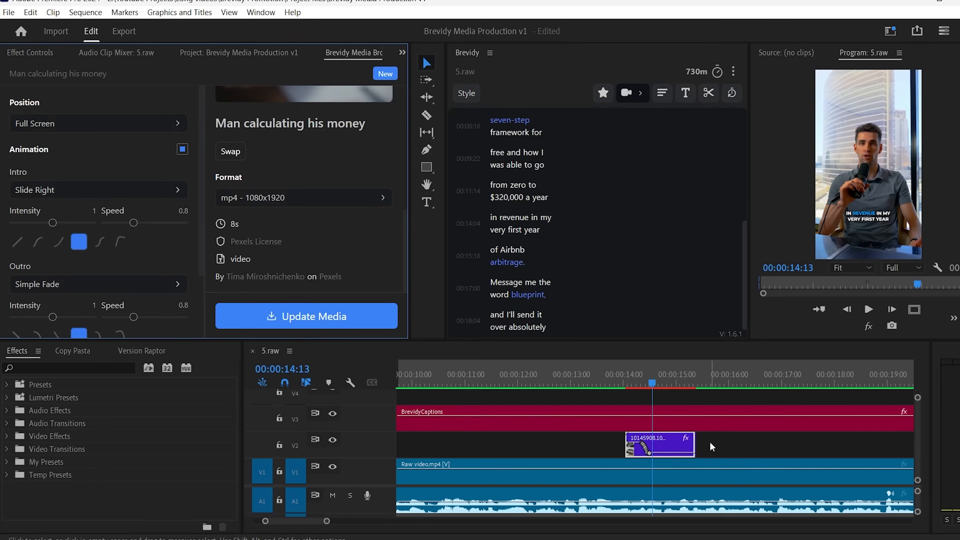
{"action": "left_click", "coordinate": [313, 316]}
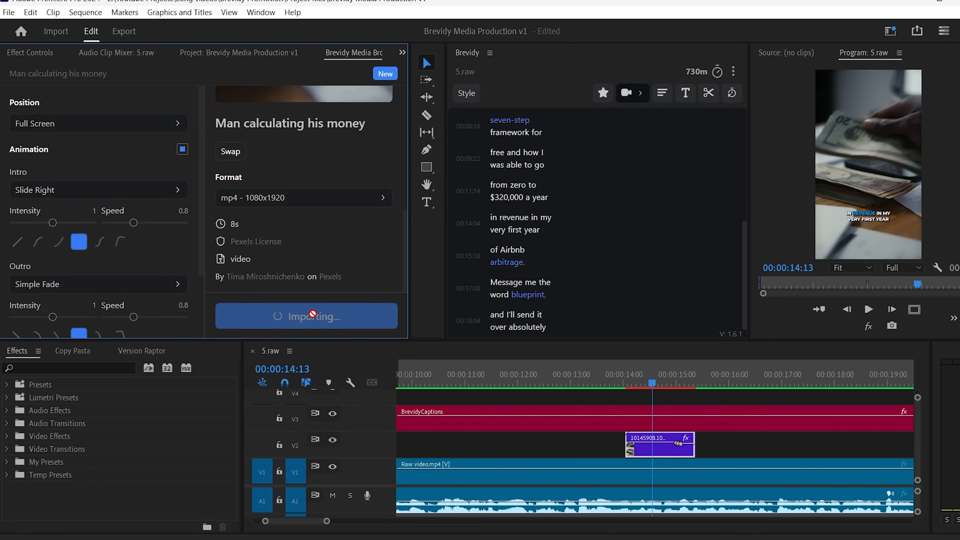
- Examine the updated keyframes of the lengthened clip and play it back from just before its start
{"action": "key", "text": "shift+5"}
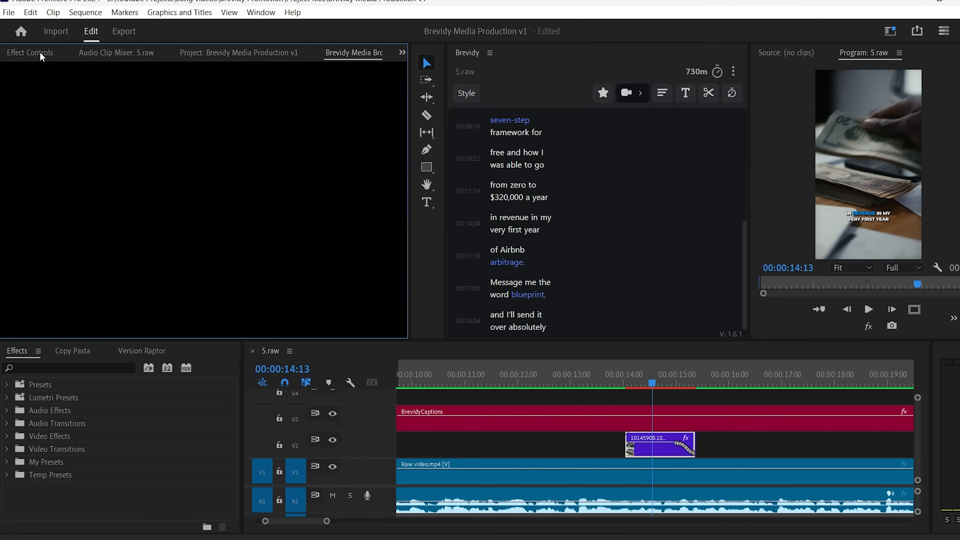
{"action": "left_click_drag", "start_coordinate": [662, 380], "coordinate": [586, 382]}
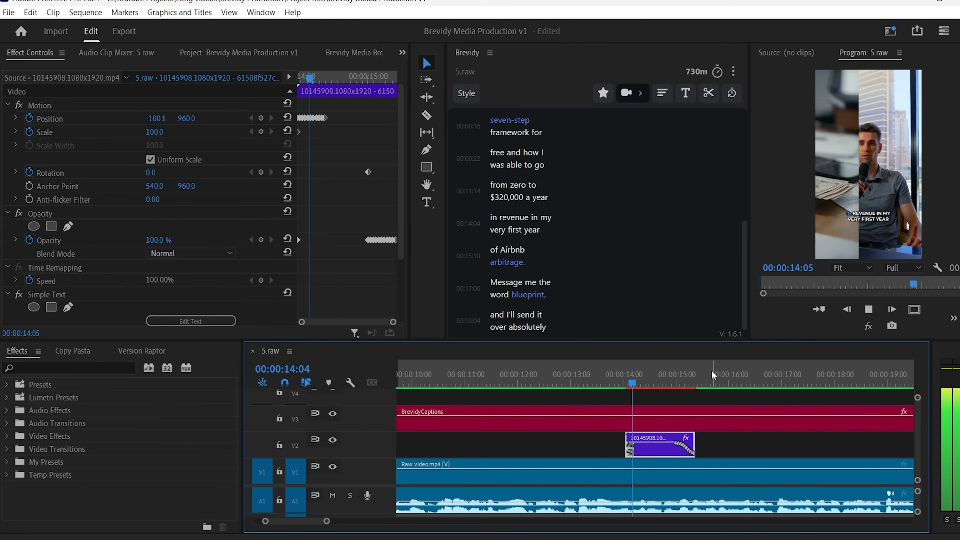
{"action": "key", "text": "space"}
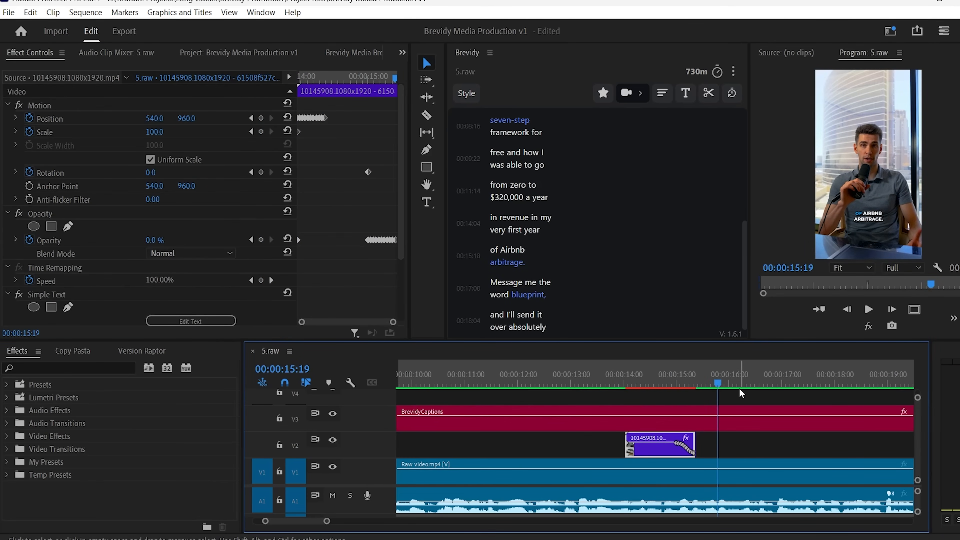
- Play the early part of the sequence and place the playhead at 00:00:04:02, on the caption "If you have at least five to"
{"action": "left_click_drag", "start_coordinate": [327, 524], "coordinate": [365, 526]}
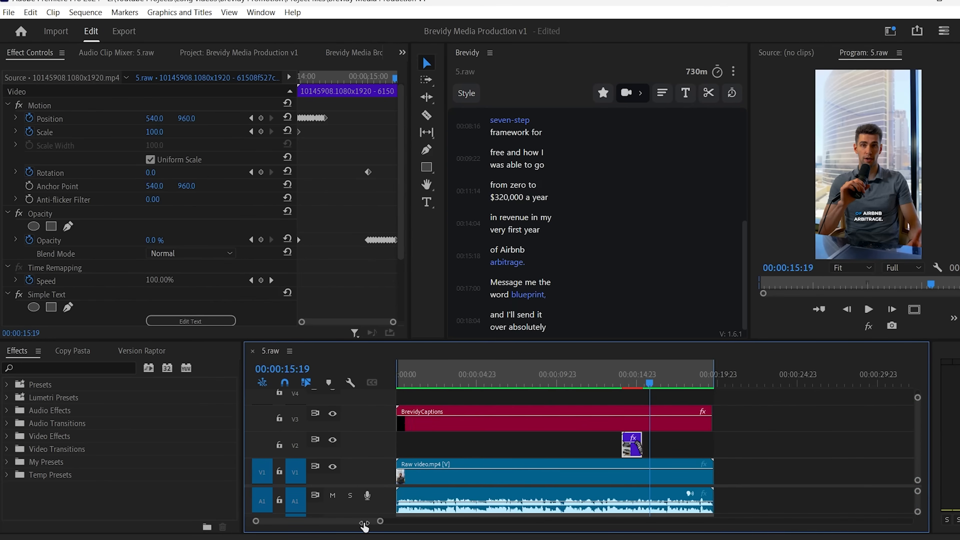
{"action": "left_click_drag", "start_coordinate": [670, 374], "coordinate": [469, 388]}
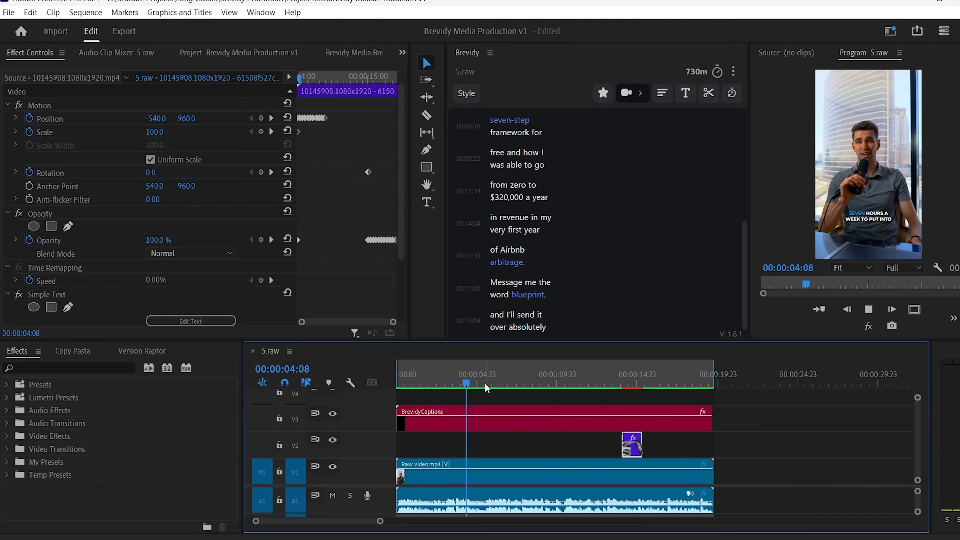
{"action": "key", "text": "space"}
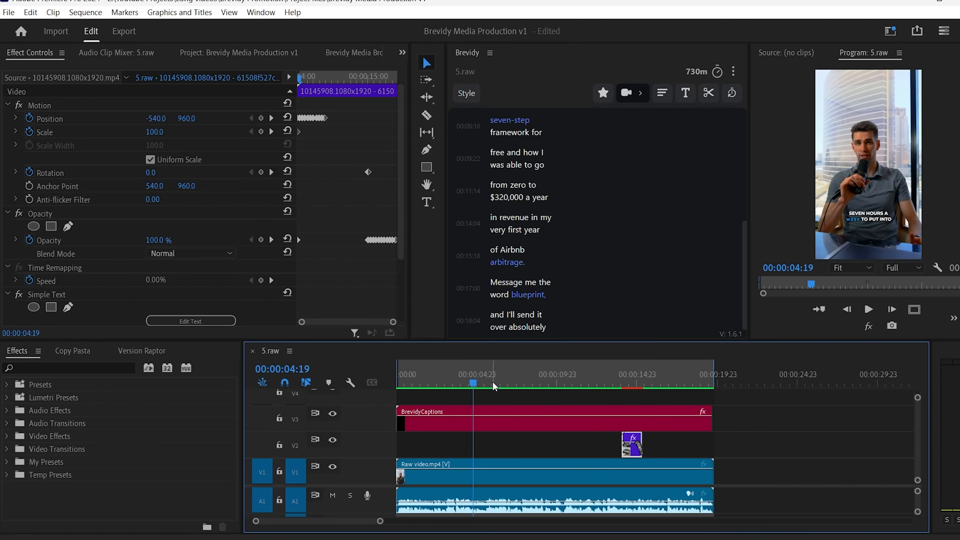
{"action": "left_click_drag", "start_coordinate": [474, 381], "coordinate": [461, 385]}
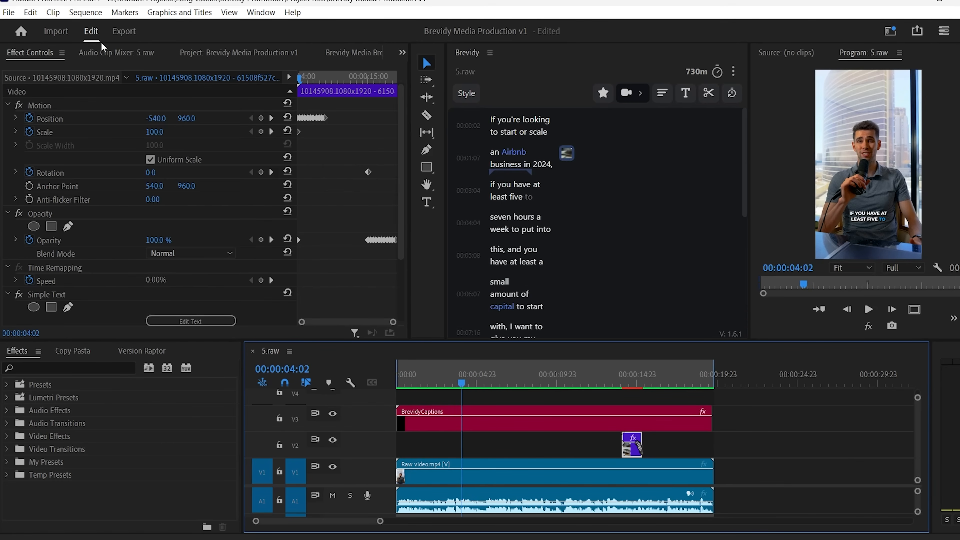
- Start a new item in the Brevidy Media Browser and search for "time"
{"action": "left_click", "coordinate": [356, 52]}
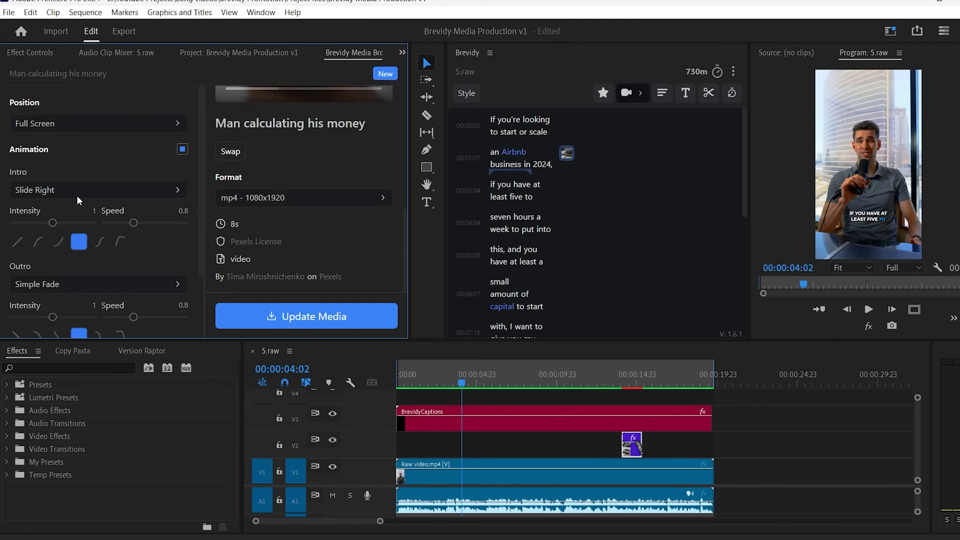
{"action": "left_click", "coordinate": [385, 74]}
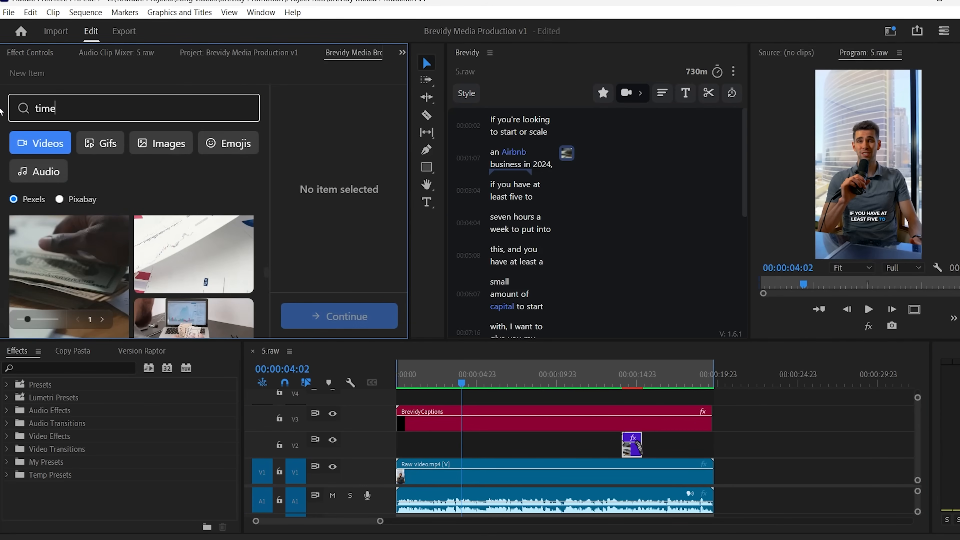
{"action": "type", "text": "time"}
{"action": "key", "text": "Return"}
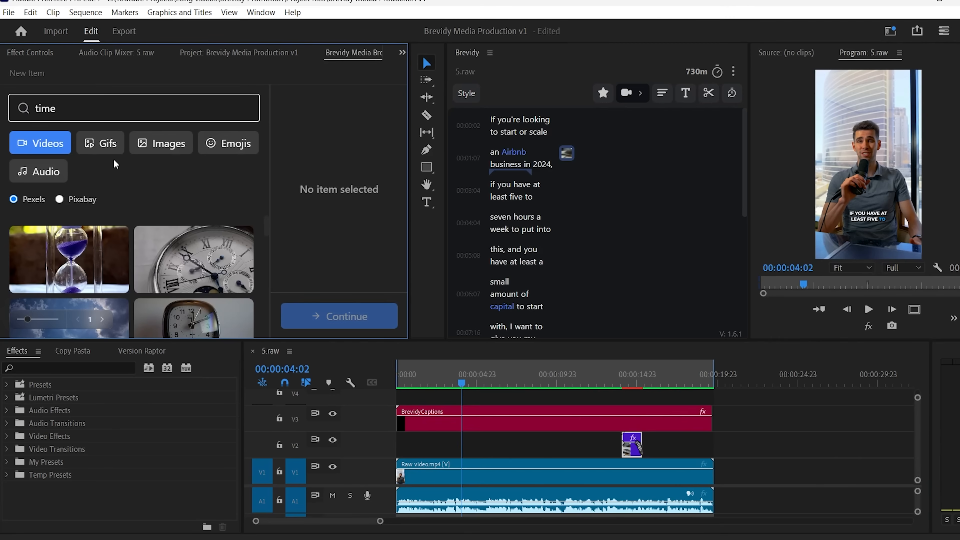
- Choose the alarm-clock emoji from the Google Animated emojis and continue to its placement and animation settings
{"action": "left_click", "coordinate": [121, 144]}
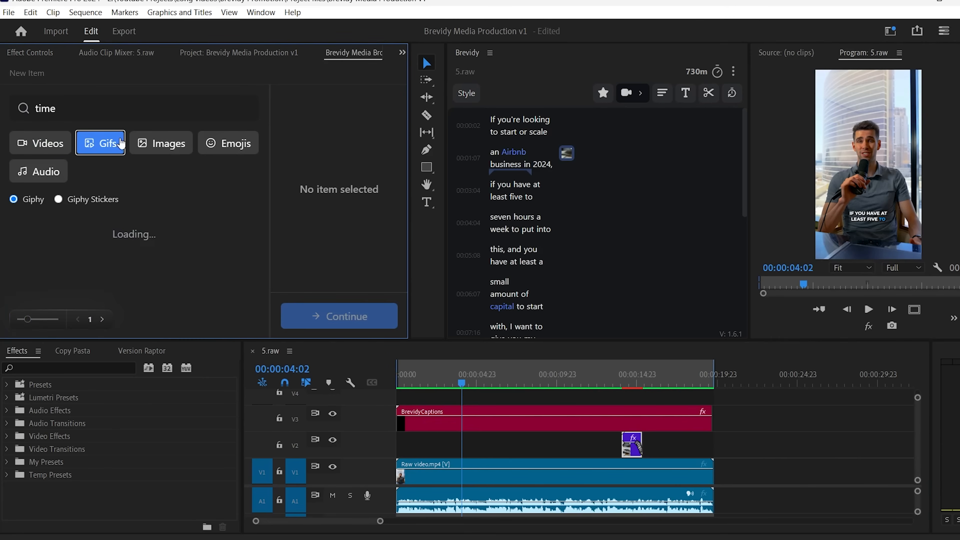
{"action": "left_click", "coordinate": [229, 146]}
{"action": "scroll", "coordinate": [147, 270], "scroll_direction": "down", "scroll_amount": 5}
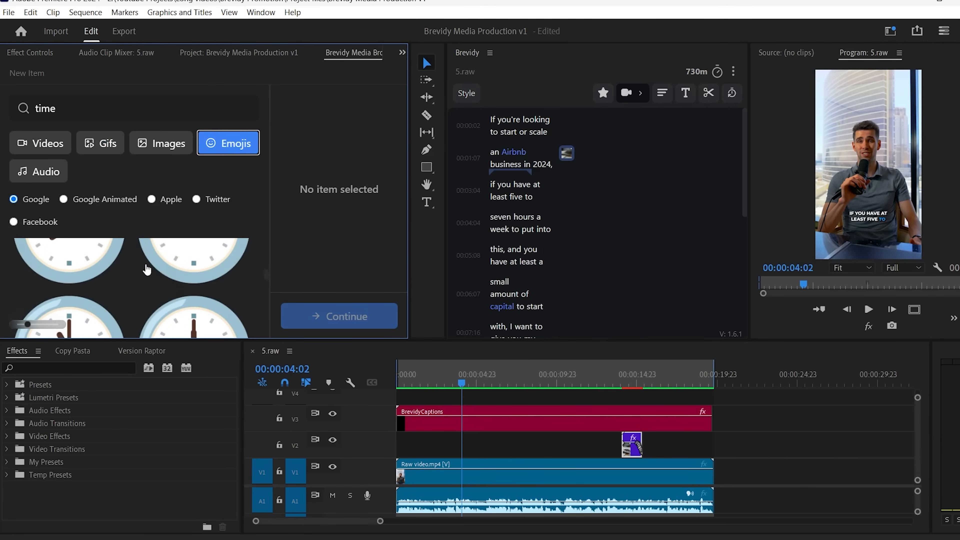
{"action": "scroll", "coordinate": [147, 269], "scroll_direction": "down", "scroll_amount": 2}
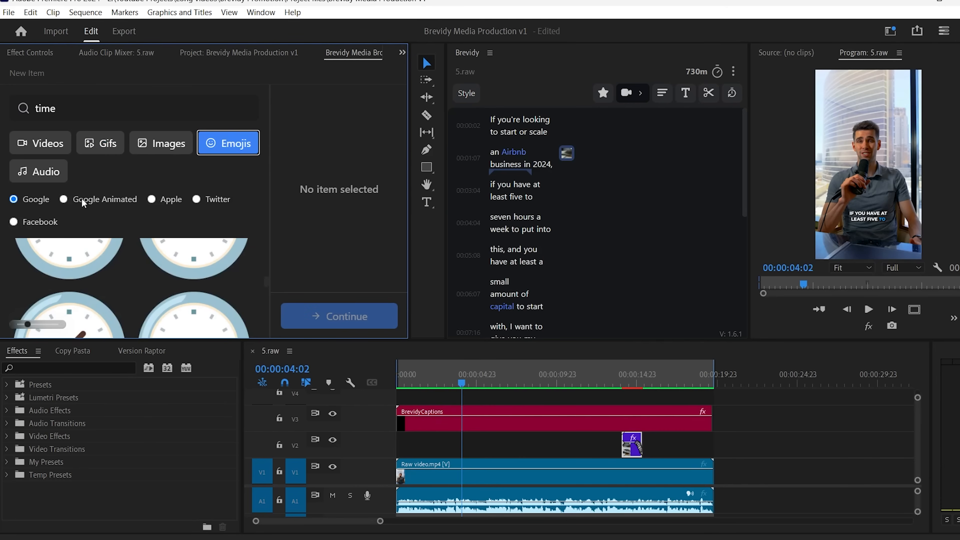
{"action": "left_click", "coordinate": [63, 199]}
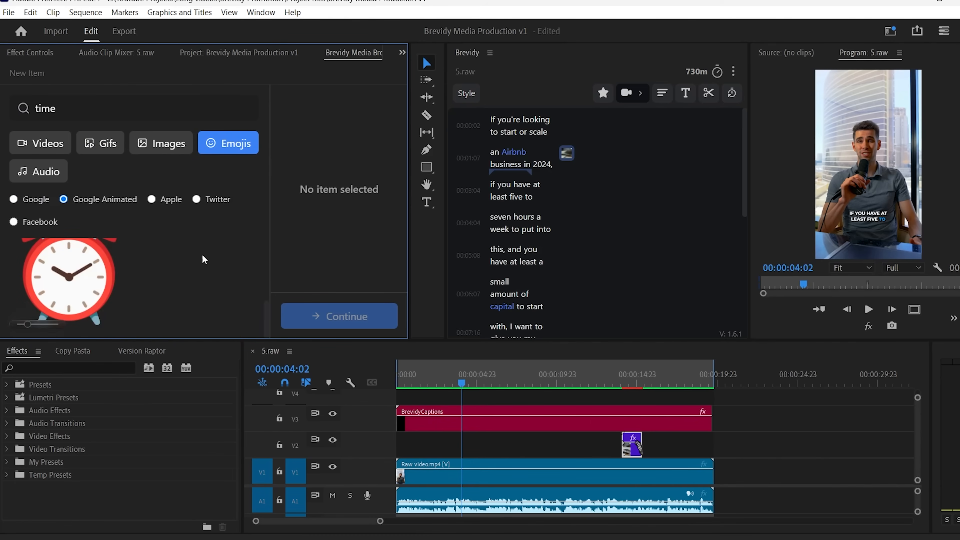
{"action": "left_click", "coordinate": [92, 269]}
{"action": "left_click", "coordinate": [337, 317]}
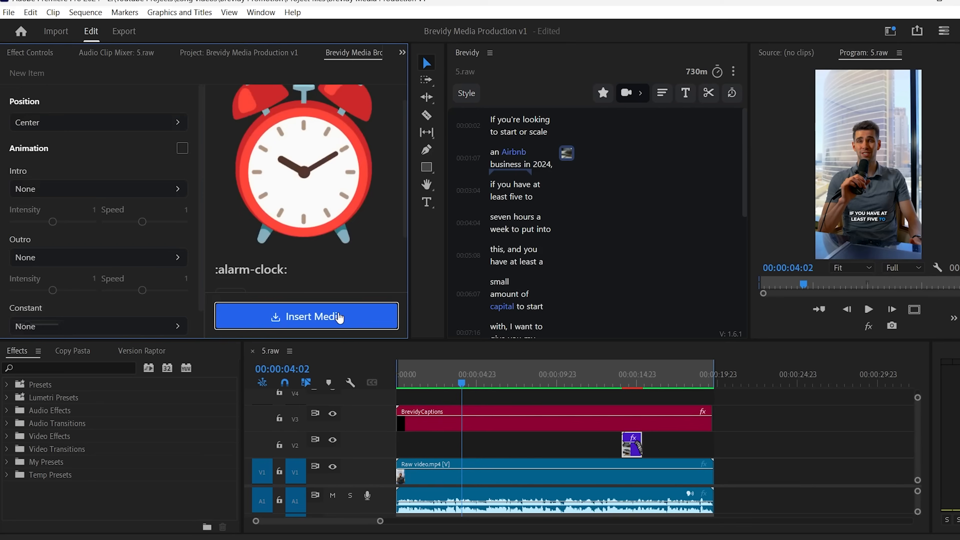
- Set the alarm-clock emoji's position to the Caption Relative option Above Captions
{"action": "left_click", "coordinate": [73, 123]}
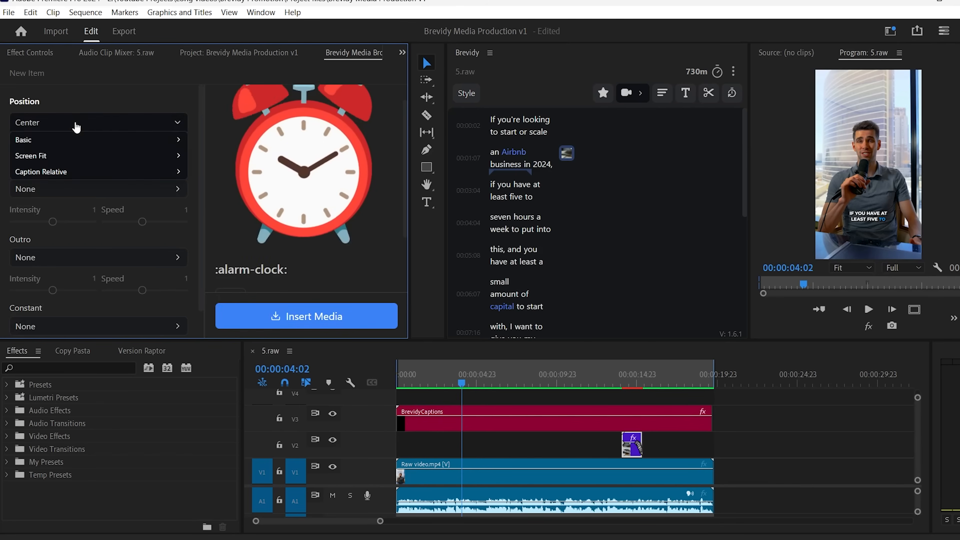
{"action": "left_click", "coordinate": [84, 172]}
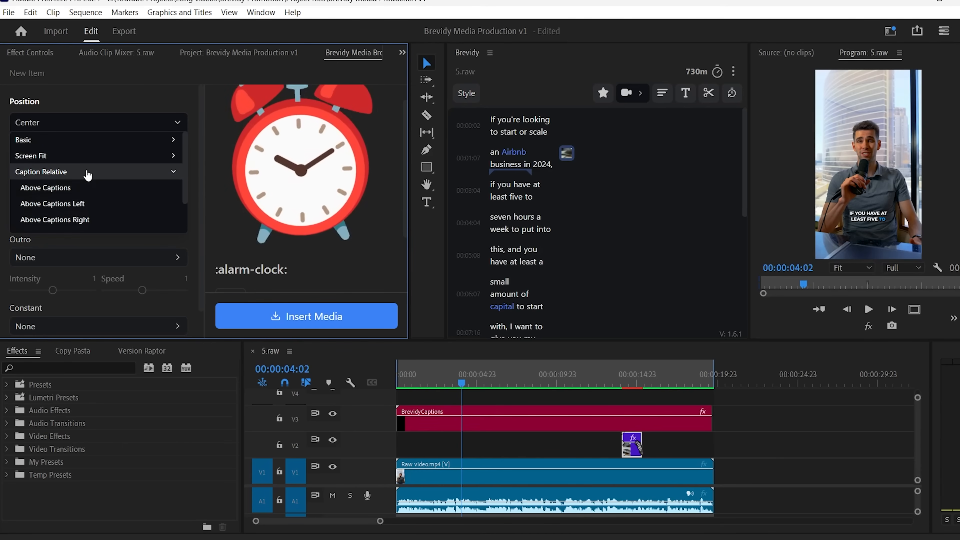
{"action": "left_click", "coordinate": [65, 188]}
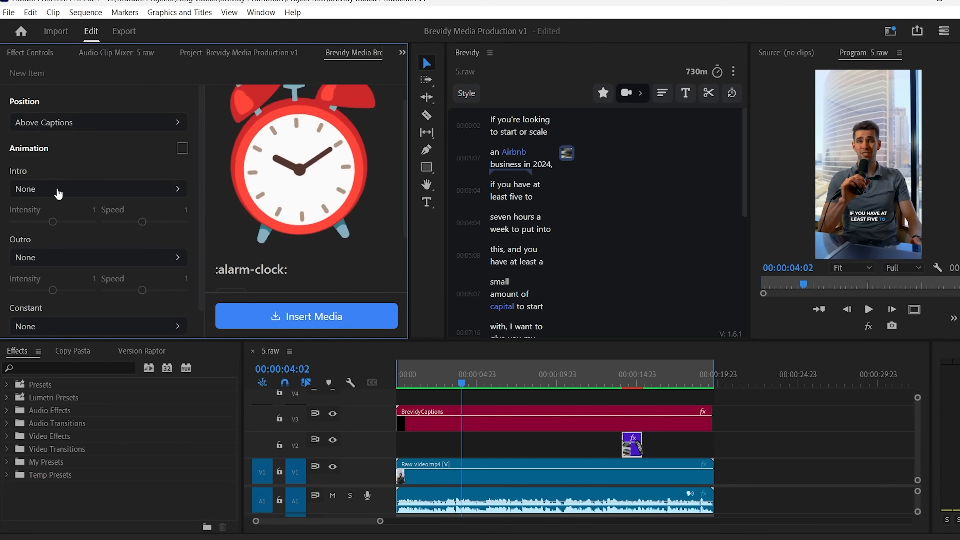
- Set the alarm-clock emoji's intro animation to Slide Up with the fourth easing curve
{"action": "left_click", "coordinate": [101, 189]}
{"action": "scroll", "coordinate": [80, 236], "scroll_direction": "down", "scroll_amount": 1}
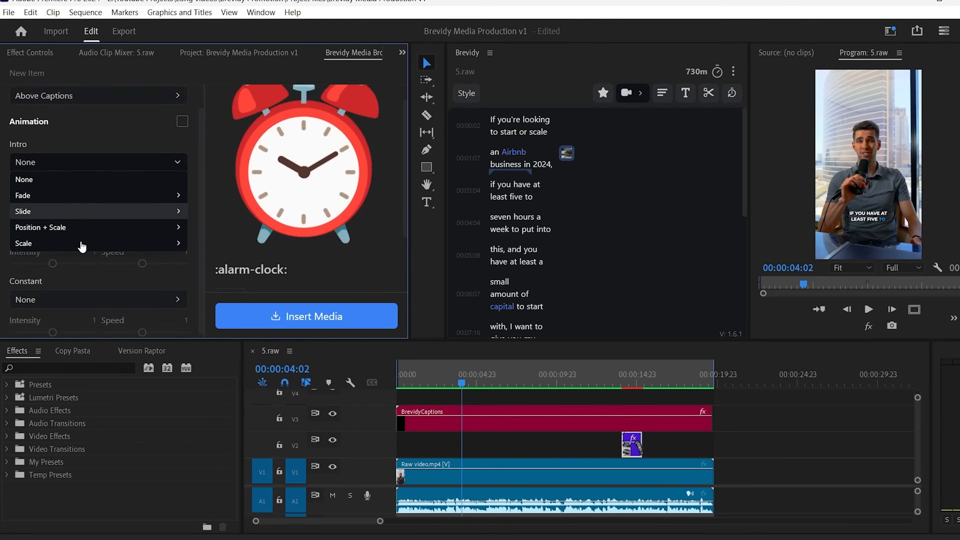
{"action": "left_click", "coordinate": [83, 207]}
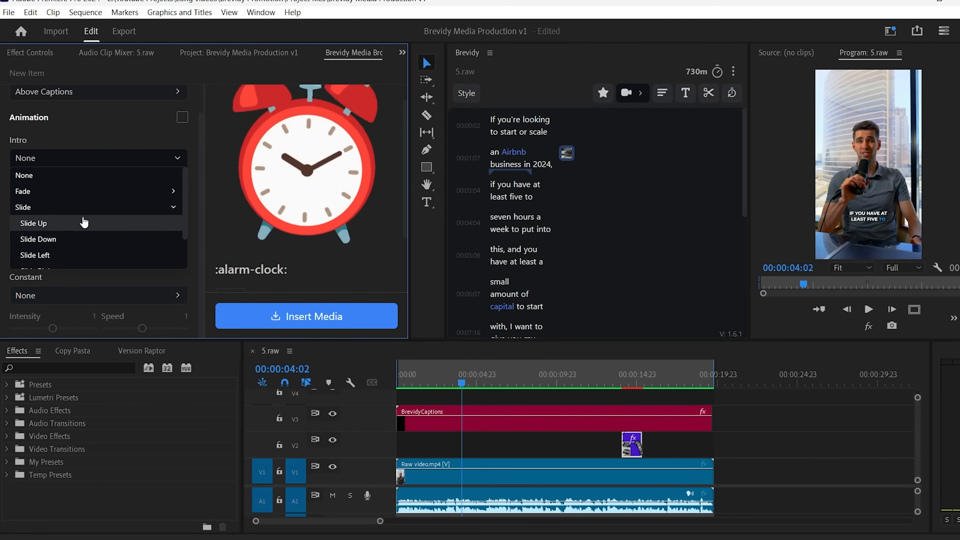
{"action": "scroll", "coordinate": [80, 221], "scroll_direction": "down", "scroll_amount": 1}
{"action": "left_click", "coordinate": [65, 184]}
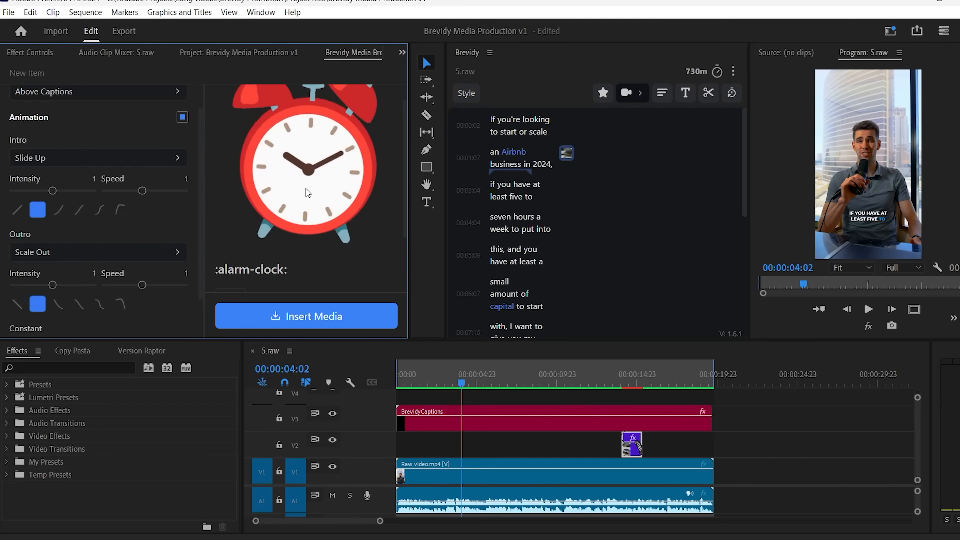
{"action": "left_click", "coordinate": [79, 207]}
- Set the alarm-clock emoji's outro animation to Slide Right with the fourth easing curve
{"action": "scroll", "coordinate": [178, 222], "scroll_direction": "down", "scroll_amount": 1}
{"action": "left_click", "coordinate": [94, 202]}
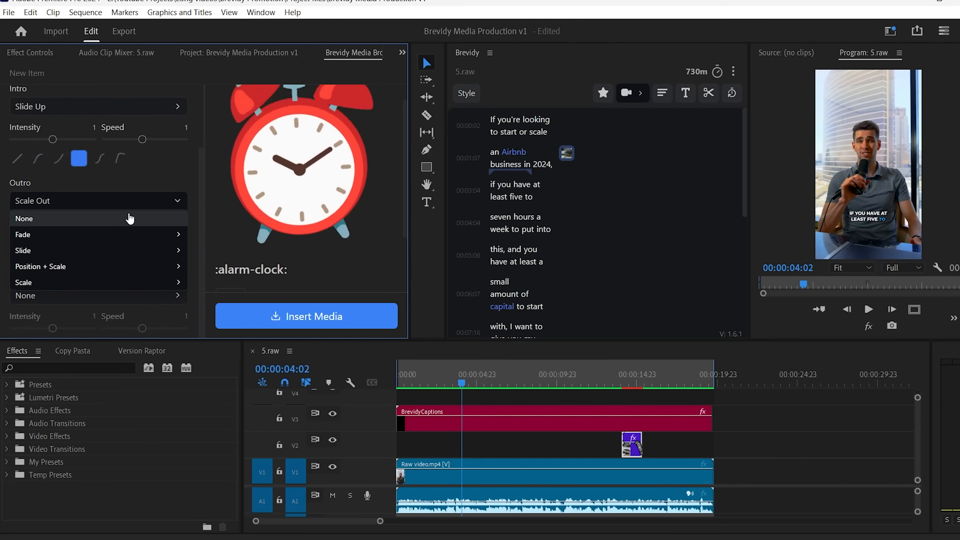
{"action": "left_click", "coordinate": [88, 252]}
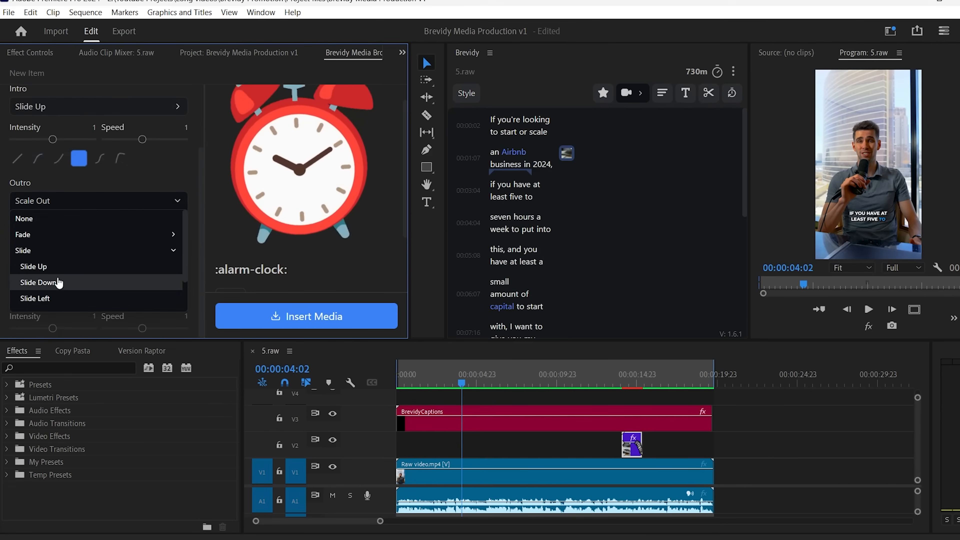
{"action": "scroll", "coordinate": [62, 265], "scroll_direction": "down", "scroll_amount": 1}
{"action": "left_click", "coordinate": [63, 271]}
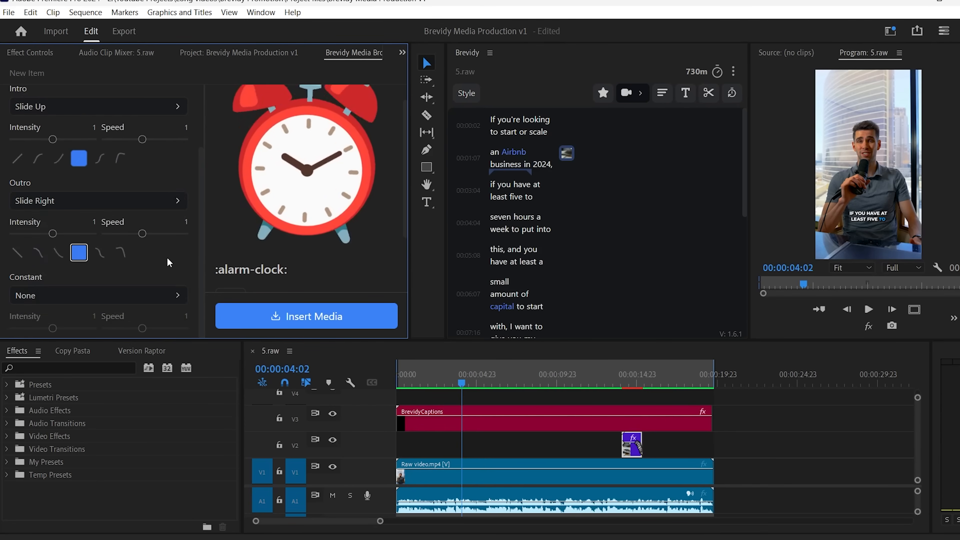
- Set the alarm-clock emoji's constant animation to the Movement option Wiggle
{"action": "left_click", "coordinate": [91, 296]}
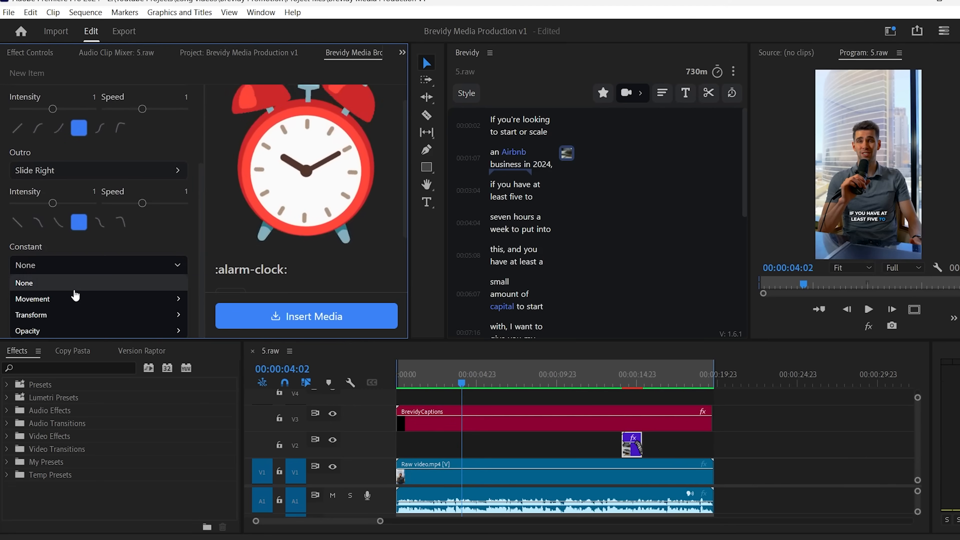
{"action": "left_click", "coordinate": [71, 301]}
{"action": "scroll", "coordinate": [78, 308], "scroll_direction": "down", "scroll_amount": 1}
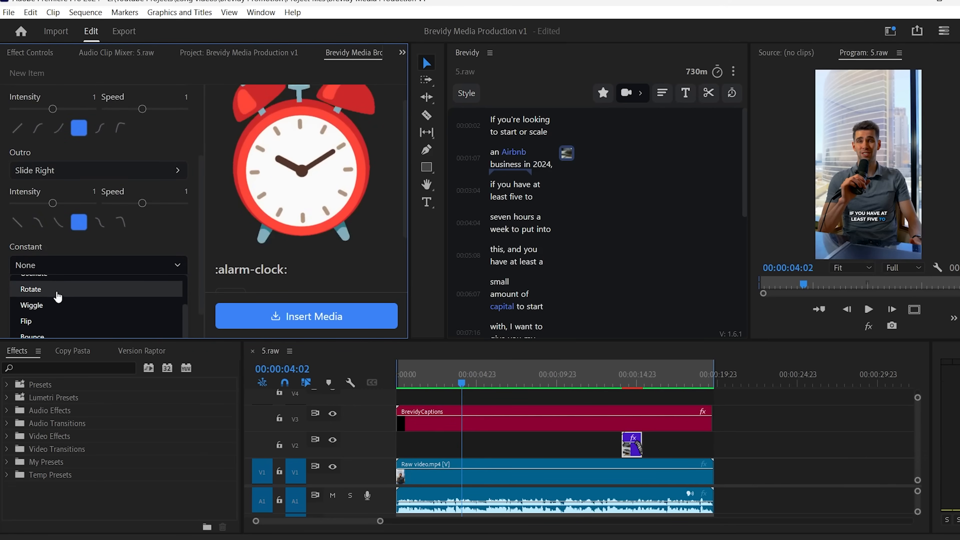
{"action": "left_click", "coordinate": [80, 305]}
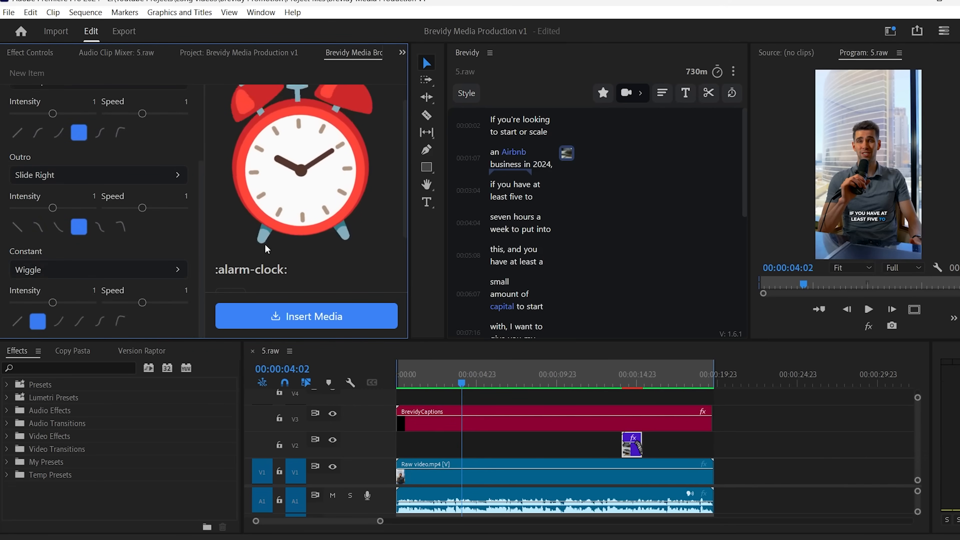
- Insert the alarm-clock emoji into the 5.raw sequence at 00:00:04:02 and inspect its nested sequence
{"action": "left_click", "coordinate": [317, 320]}
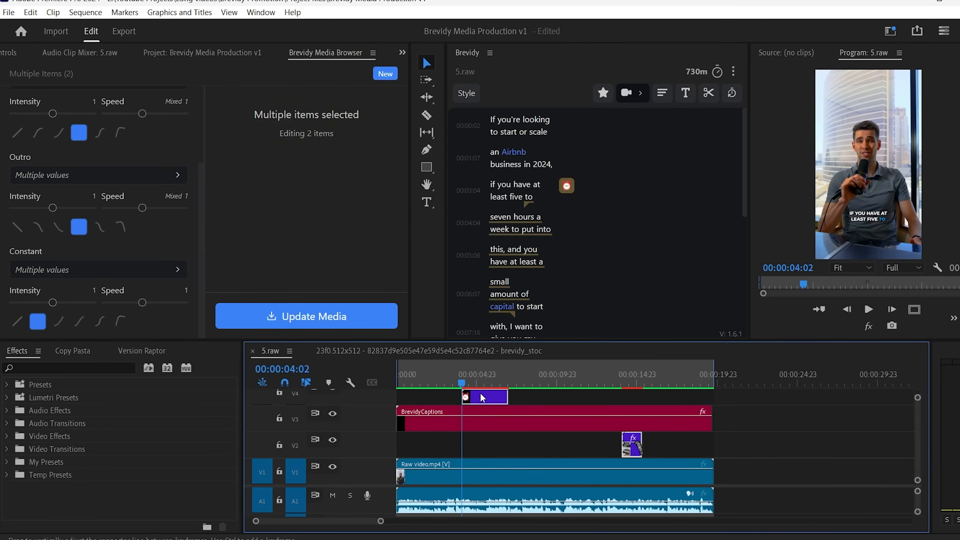
{"action": "left_click", "coordinate": [464, 351]}
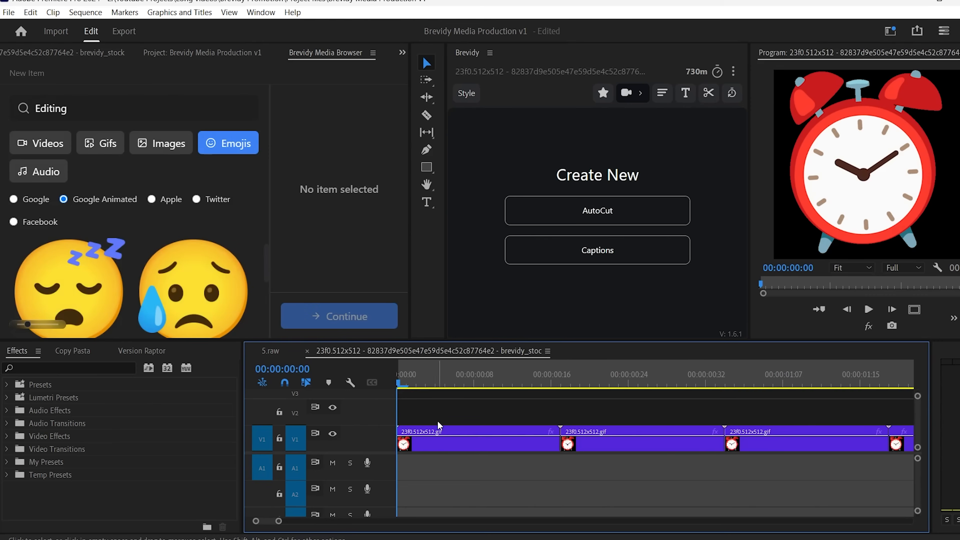
{"action": "left_click", "coordinate": [276, 352]}
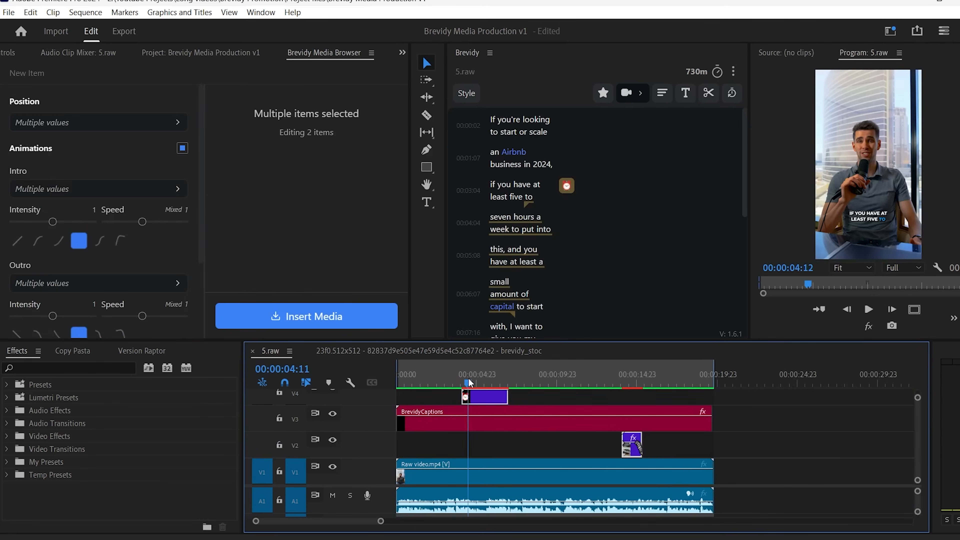
- Play back the section of the video where the alarm-clock emoji appears
{"action": "left_click", "coordinate": [445, 381]}
{"action": "key", "text": "space"}
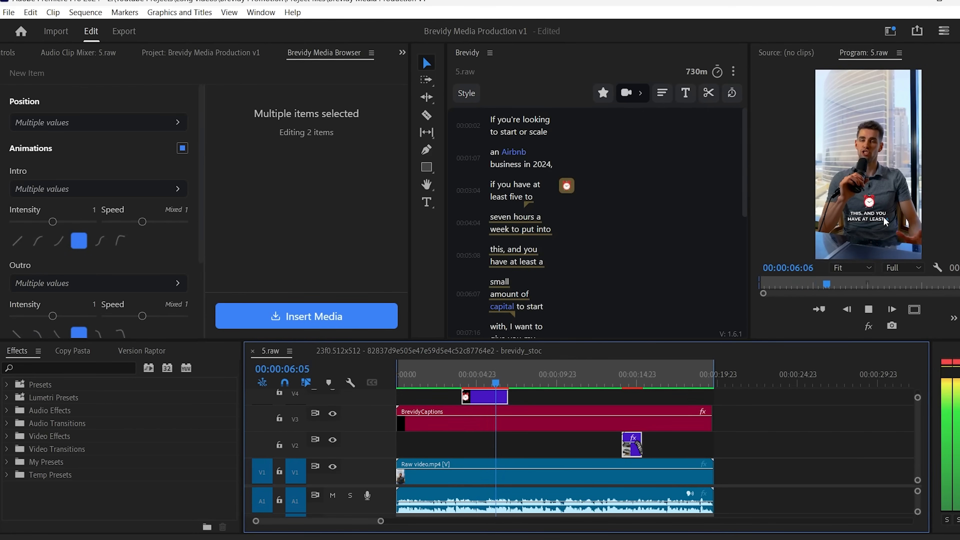
{"action": "left_click", "coordinate": [461, 382]}
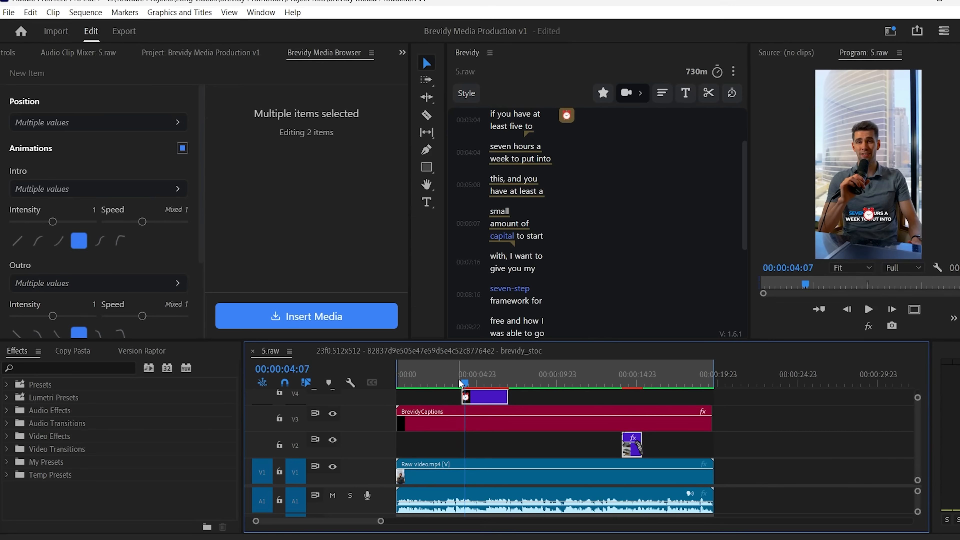
{"action": "key", "text": "space"}
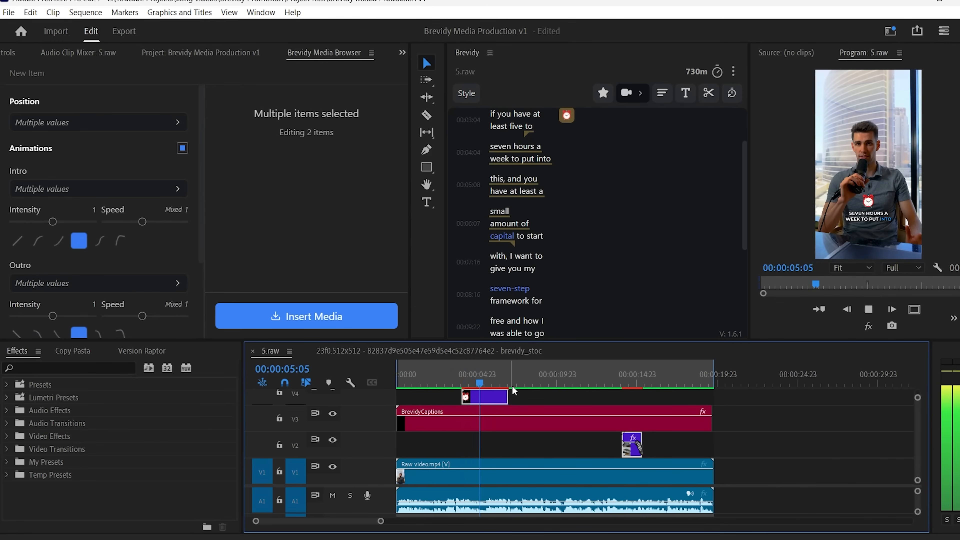
- Shorten the alarm-clock emoji clip from its end and update its media so the animations match the new length
{"action": "key", "text": "space"}
{"action": "key", "text": "space"}
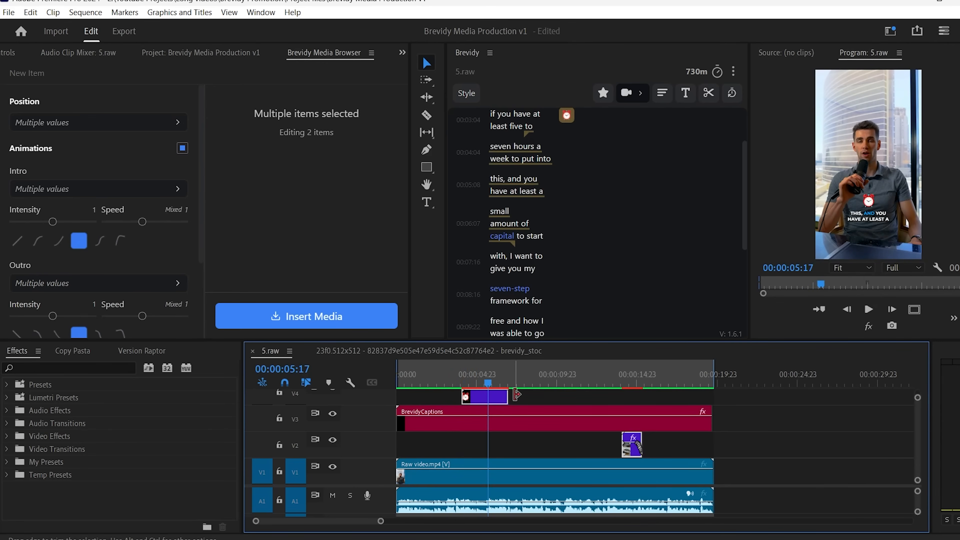
{"action": "left_click_drag", "start_coordinate": [515, 398], "coordinate": [487, 398]}
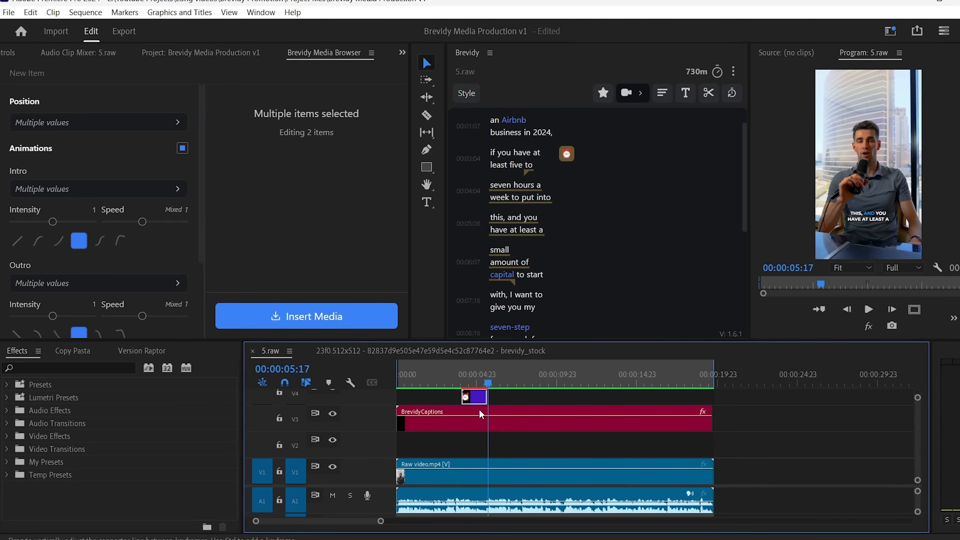
{"action": "left_click_drag", "start_coordinate": [470, 398], "coordinate": [482, 397]}
{"action": "left_click", "coordinate": [307, 316]}
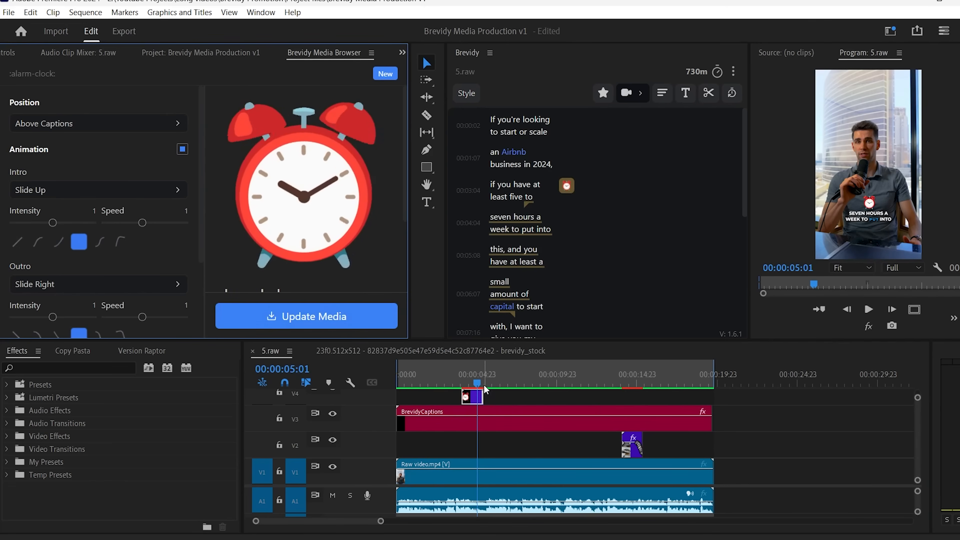
- Play back the shortened alarm-clock emoji from just before it starts to check its animations
{"action": "left_click", "coordinate": [454, 377]}
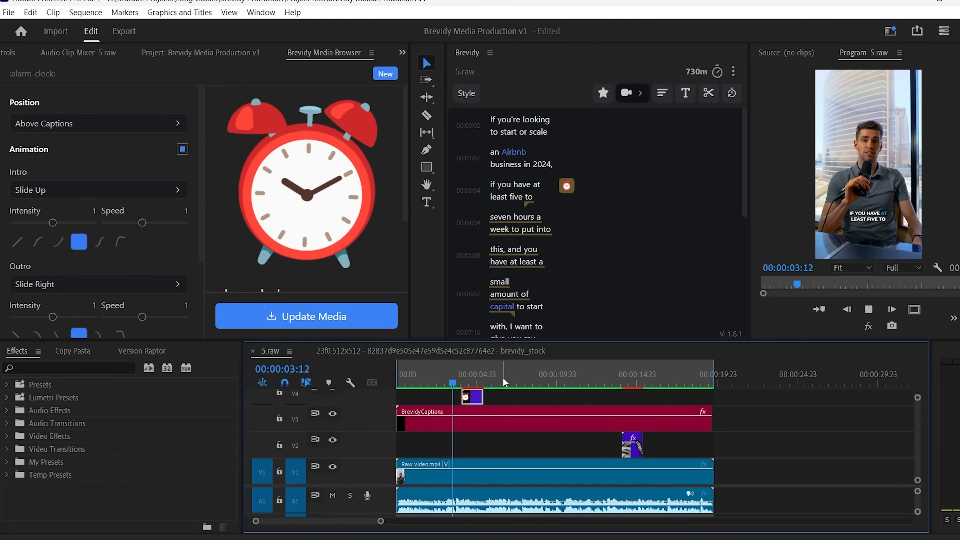
{"action": "key", "text": "space"}
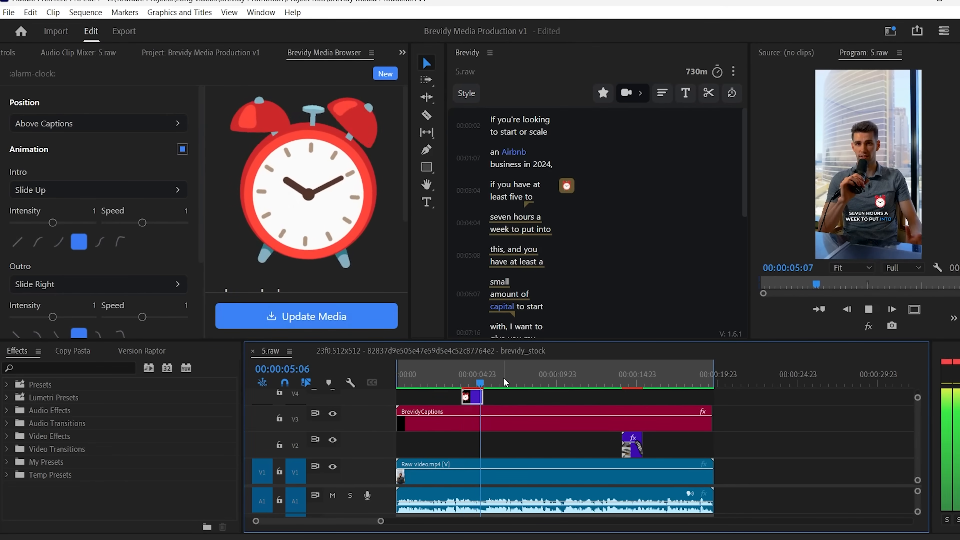
{"action": "key", "text": "space"}
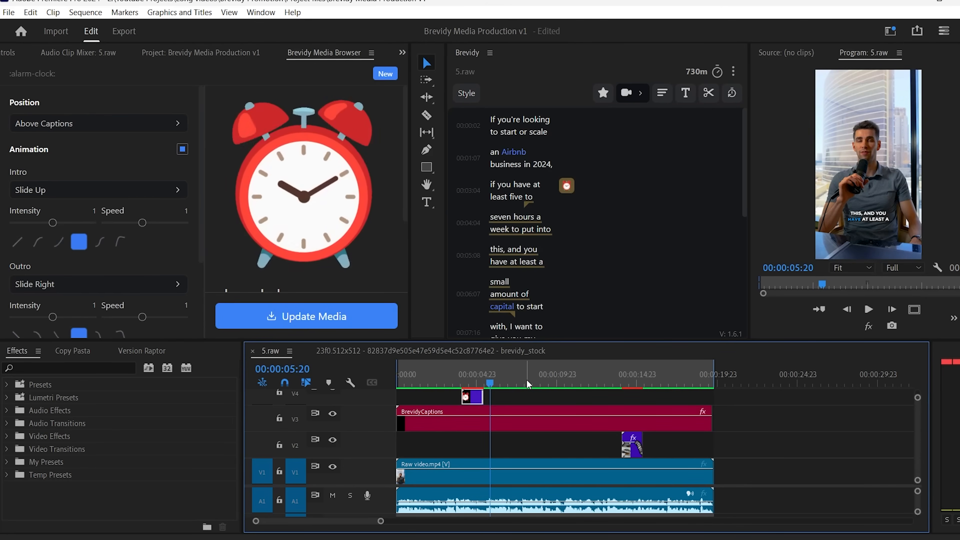
- Delete the alarm-clock emoji and the B-roll clip on V2 from the timeline
{"action": "left_click", "coordinate": [513, 375]}
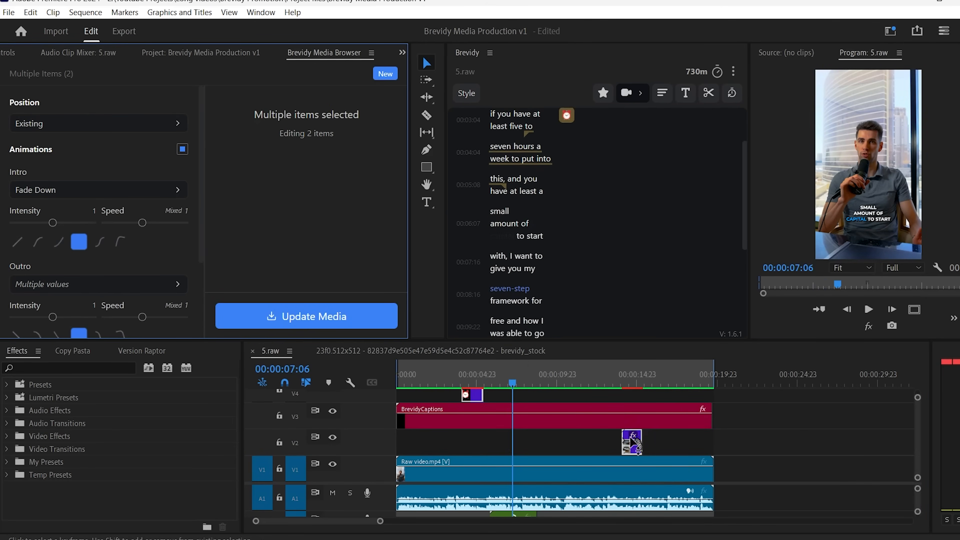
{"action": "left_click", "coordinate": [639, 442]}
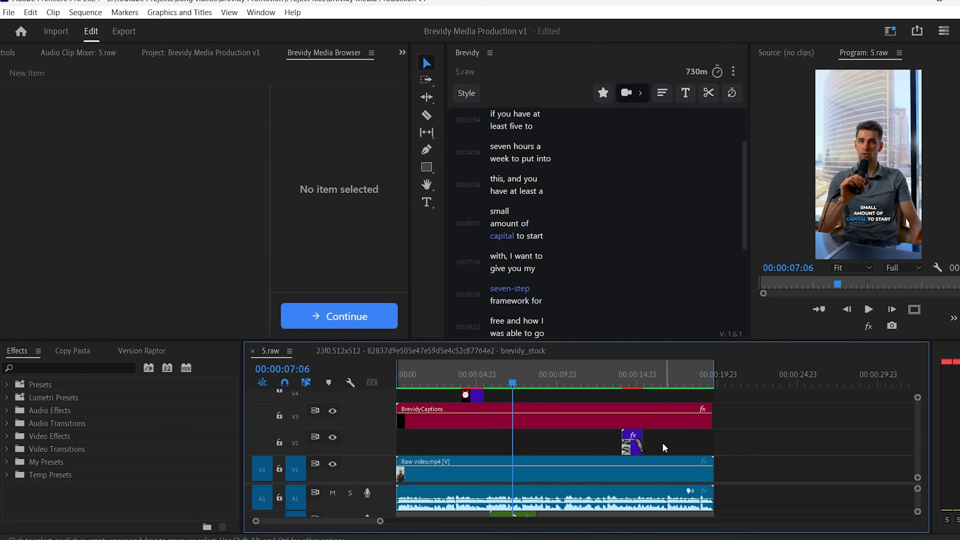
{"action": "left_click", "coordinate": [631, 442]}
{"action": "left_click", "coordinate": [477, 397]}
{"action": "key", "text": "Delete"}
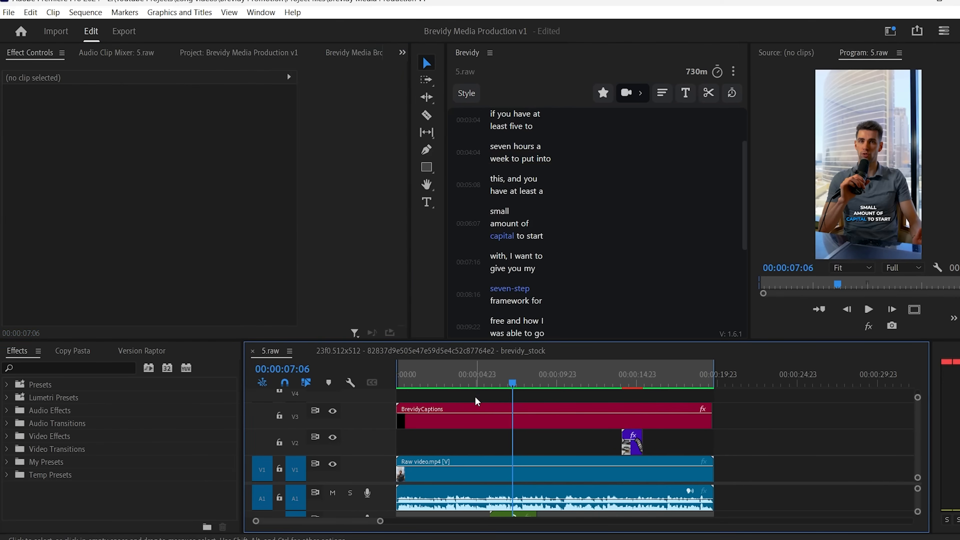
- Start an AI media suggestion for emojis and set its position to the Caption Relative option Above Captions
{"action": "left_click", "coordinate": [538, 72]}
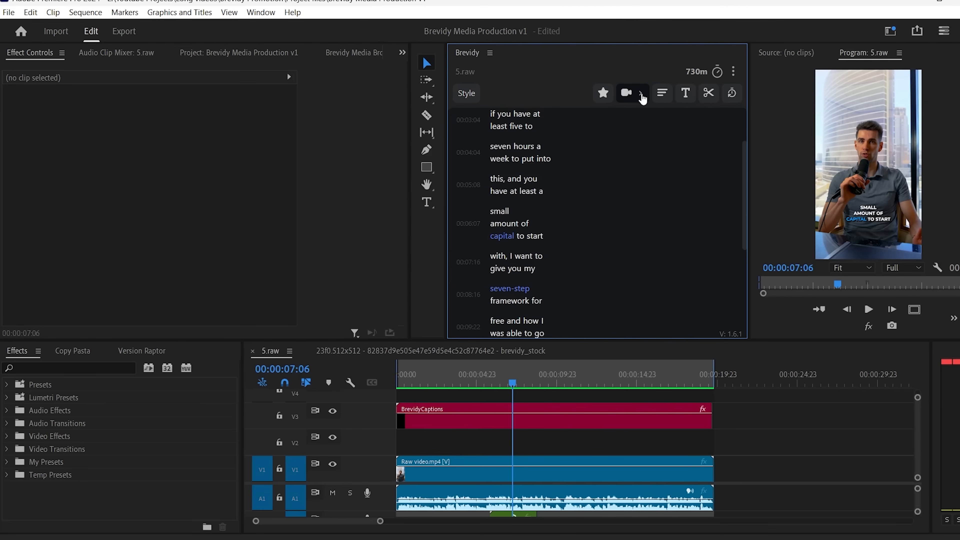
{"action": "left_click", "coordinate": [640, 95]}
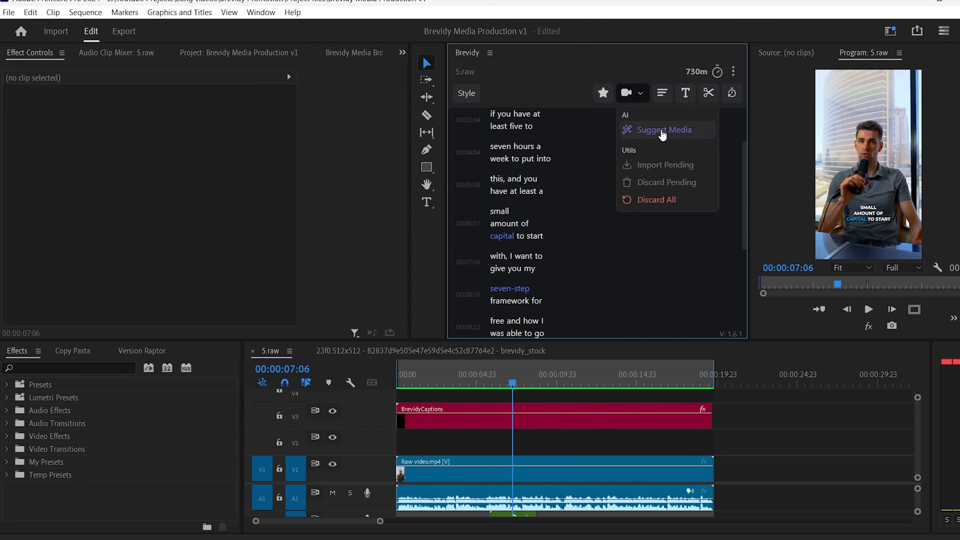
{"action": "left_click", "coordinate": [662, 132]}
{"action": "scroll", "coordinate": [554, 134], "scroll_direction": "up", "scroll_amount": 10}
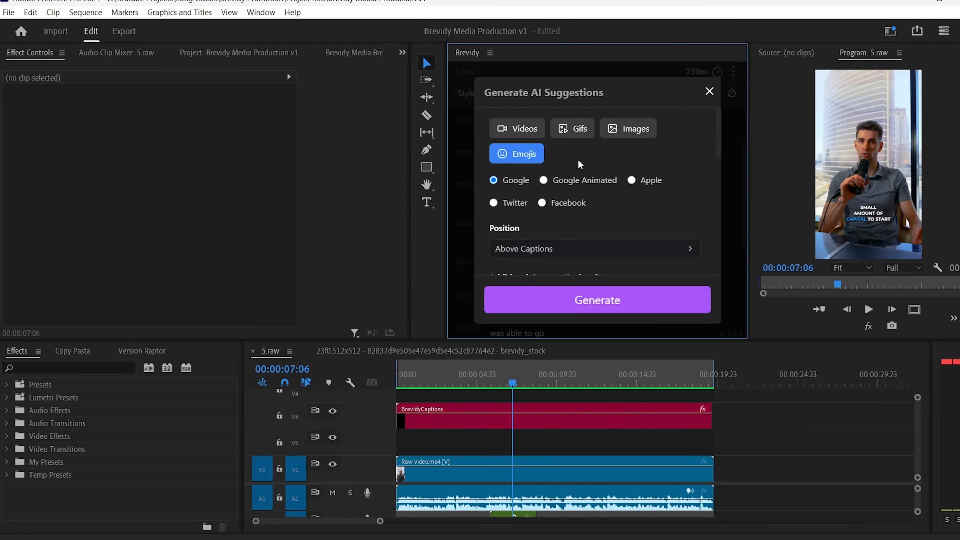
{"action": "scroll", "coordinate": [581, 165], "scroll_direction": "down", "scroll_amount": 2}
{"action": "left_click", "coordinate": [557, 185]}
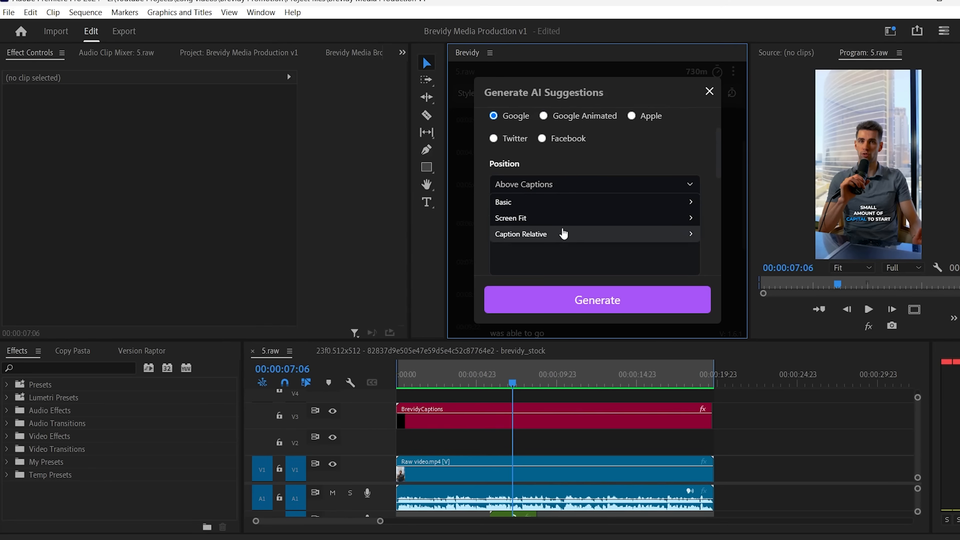
{"action": "left_click", "coordinate": [566, 234]}
{"action": "left_click", "coordinate": [541, 250]}
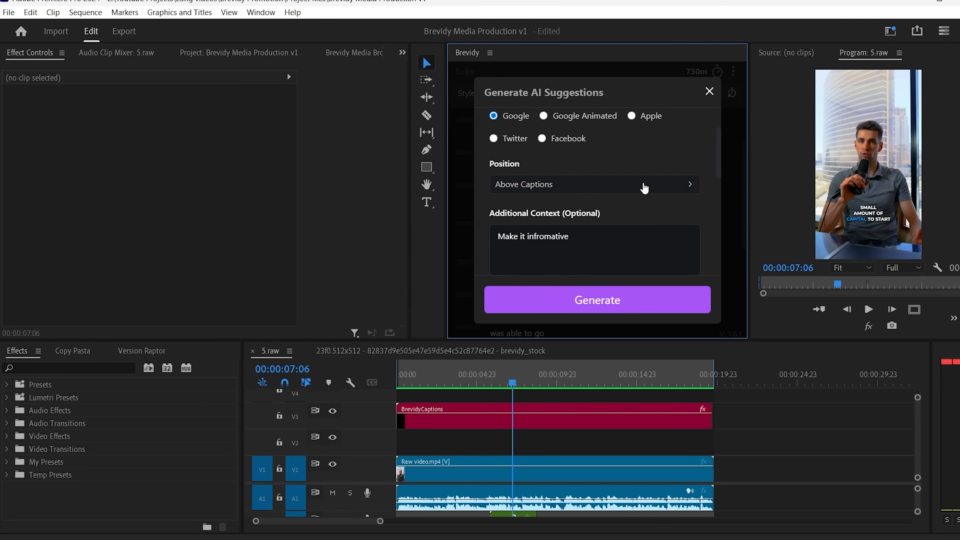
- Review the additional context prompt and the animation settings for the AI suggestions
{"action": "scroll", "coordinate": [643, 185], "scroll_direction": "down", "scroll_amount": 3}
{"action": "scroll", "coordinate": [594, 155], "scroll_direction": "up", "scroll_amount": 2}
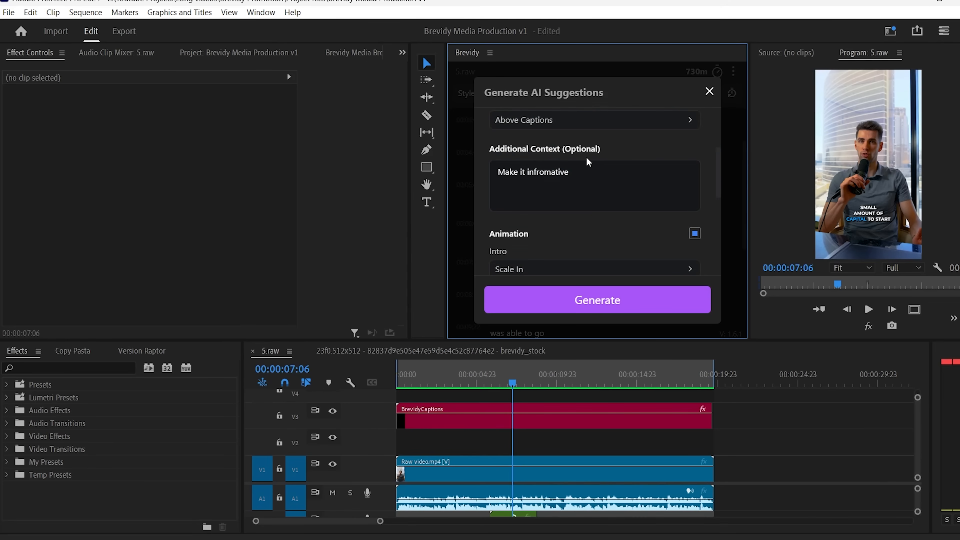
{"action": "left_click_drag", "start_coordinate": [592, 171], "coordinate": [486, 181]}
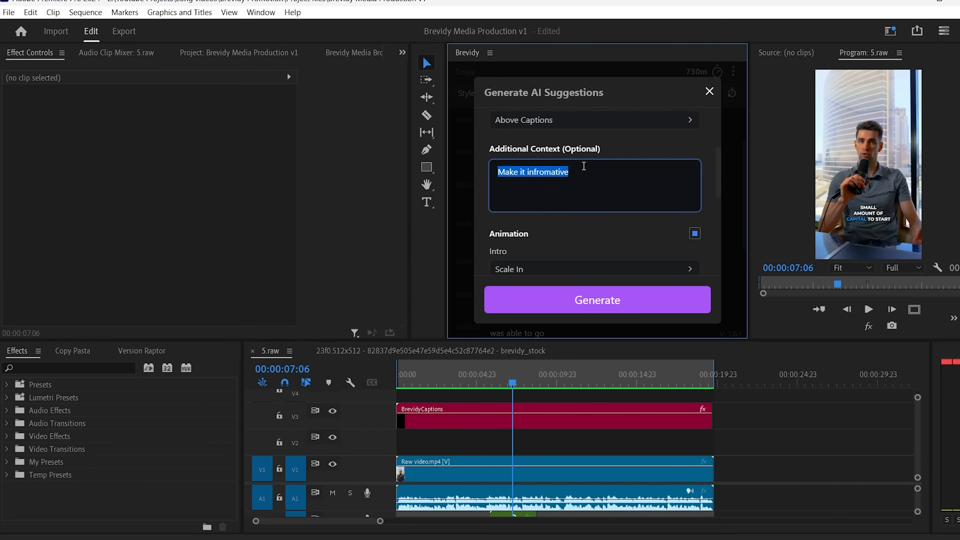
{"action": "left_click", "coordinate": [619, 151]}
{"action": "scroll", "coordinate": [605, 204], "scroll_direction": "down", "scroll_amount": 2}
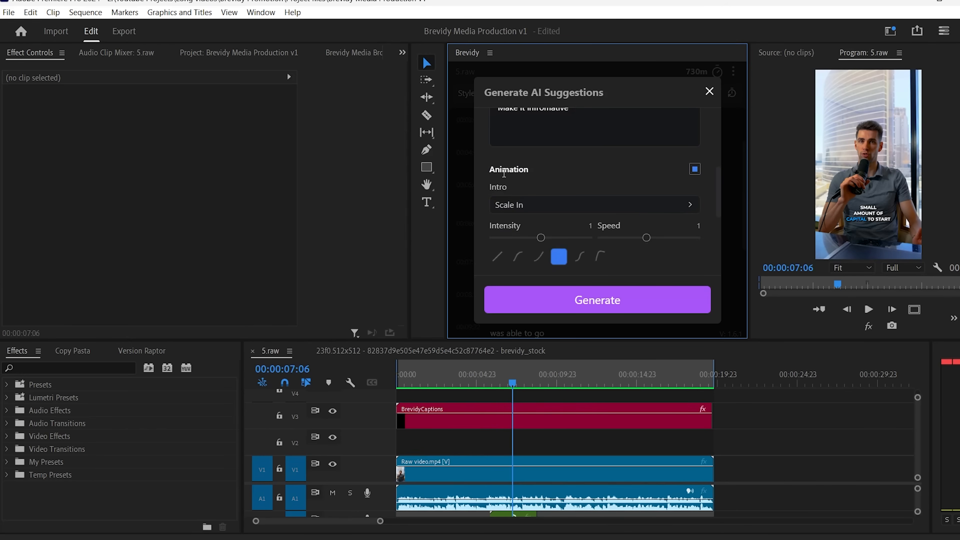
- Set the AI suggestions' intro animation to a Slide option
{"action": "left_click", "coordinate": [549, 208]}
{"action": "scroll", "coordinate": [536, 208], "scroll_direction": "down", "scroll_amount": 5}
{"action": "scroll", "coordinate": [518, 175], "scroll_direction": "up", "scroll_amount": 3}
{"action": "scroll", "coordinate": [518, 175], "scroll_direction": "up", "scroll_amount": 1}
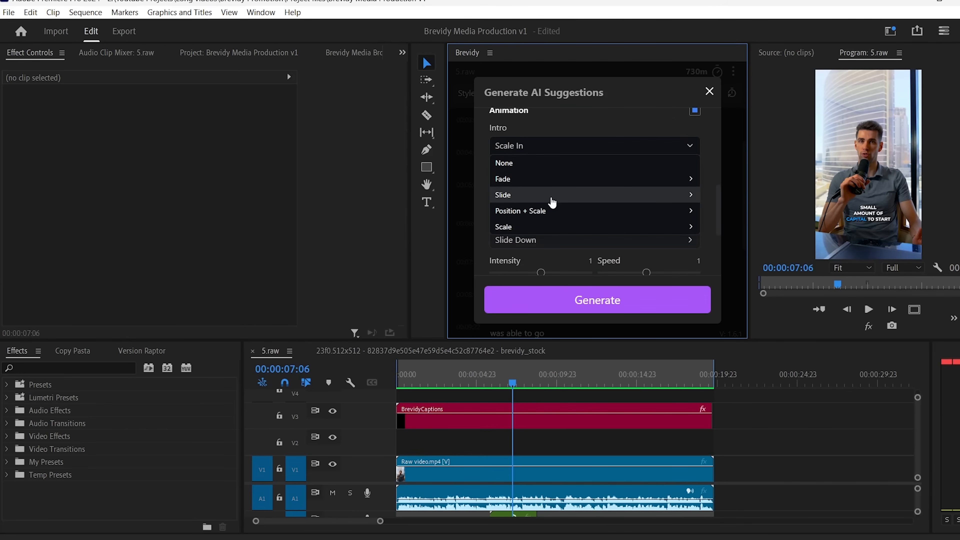
{"action": "left_click", "coordinate": [509, 226]}
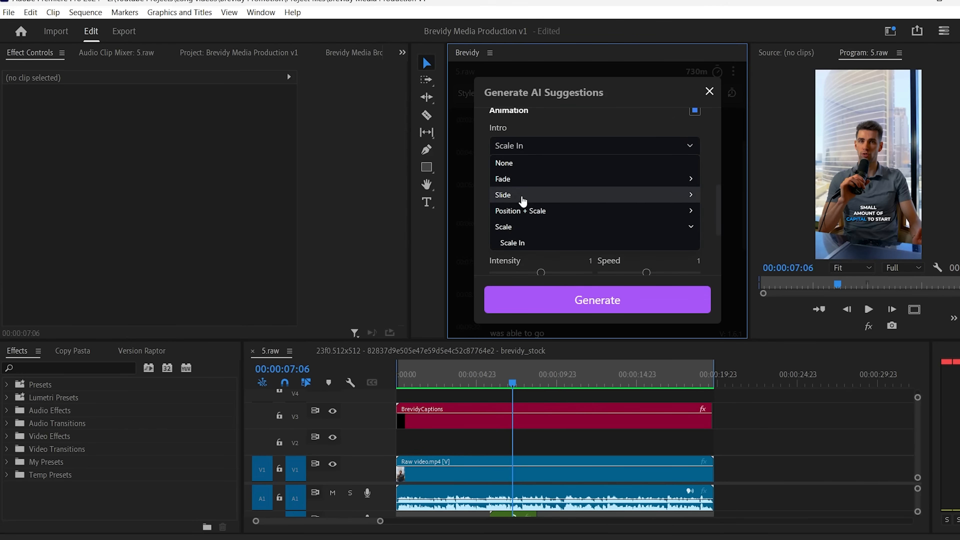
{"action": "left_click", "coordinate": [524, 195]}
{"action": "left_click", "coordinate": [543, 215]}
- Set the AI suggestions' outro animation to the Fade option Fade Up
{"action": "scroll", "coordinate": [488, 204], "scroll_direction": "down", "scroll_amount": 3}
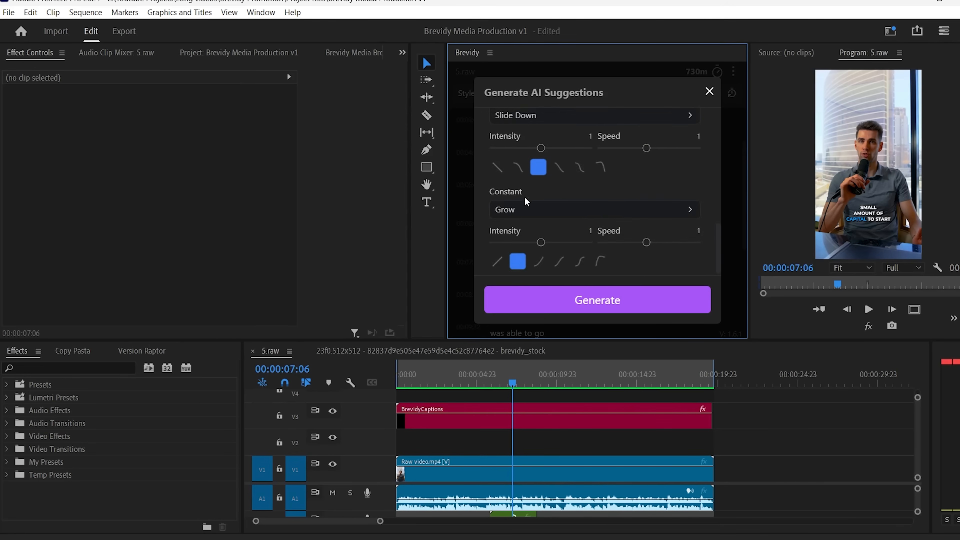
{"action": "scroll", "coordinate": [576, 125], "scroll_direction": "up", "scroll_amount": 3}
{"action": "scroll", "coordinate": [567, 181], "scroll_direction": "down", "scroll_amount": 2}
{"action": "left_click", "coordinate": [520, 176]}
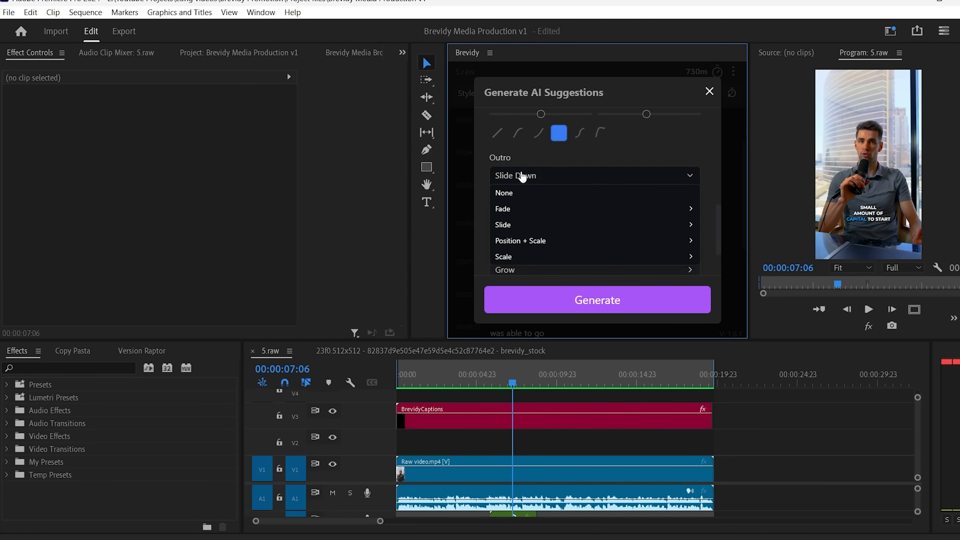
{"action": "scroll", "coordinate": [531, 177], "scroll_direction": "down", "scroll_amount": 2}
{"action": "left_click", "coordinate": [524, 144]}
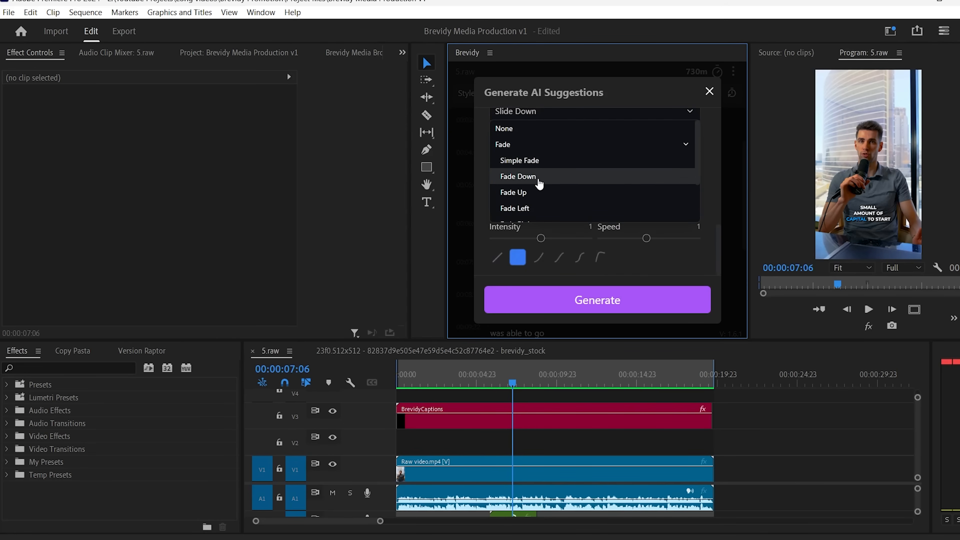
{"action": "left_click", "coordinate": [526, 191]}
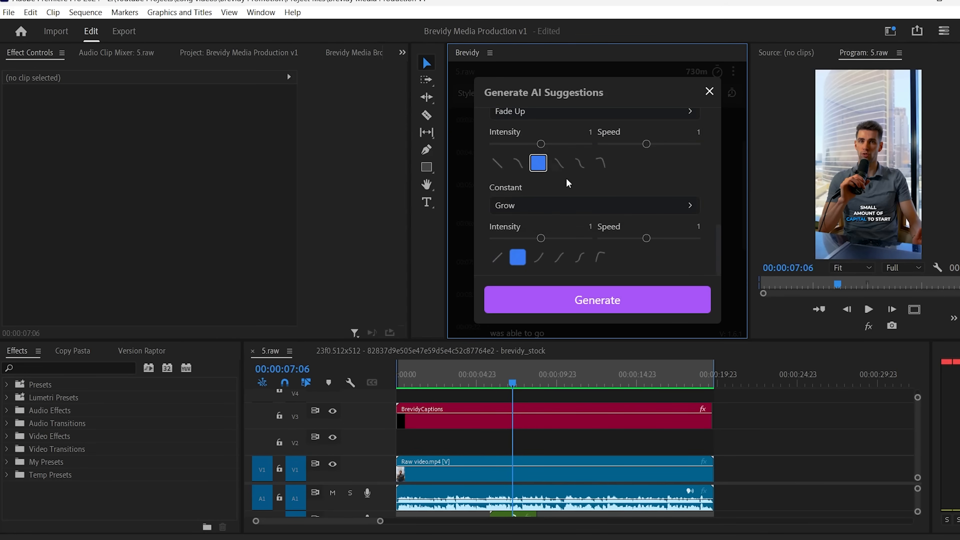
- Set the AI suggestions' constant animation to the Movement option Wiggle
{"action": "left_click", "coordinate": [541, 206]}
{"action": "scroll", "coordinate": [574, 204], "scroll_direction": "down", "scroll_amount": 1}
{"action": "left_click", "coordinate": [539, 241]}
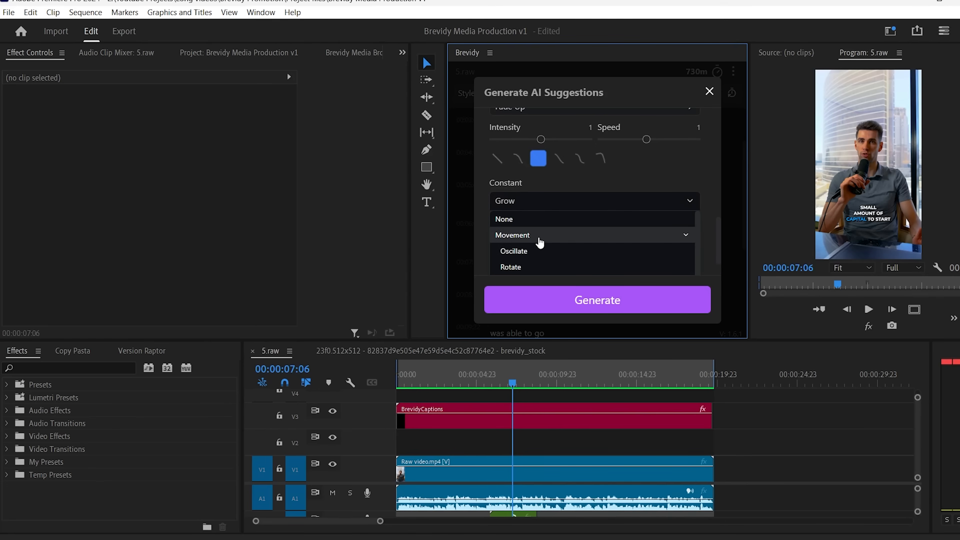
{"action": "scroll", "coordinate": [529, 254], "scroll_direction": "down", "scroll_amount": 1}
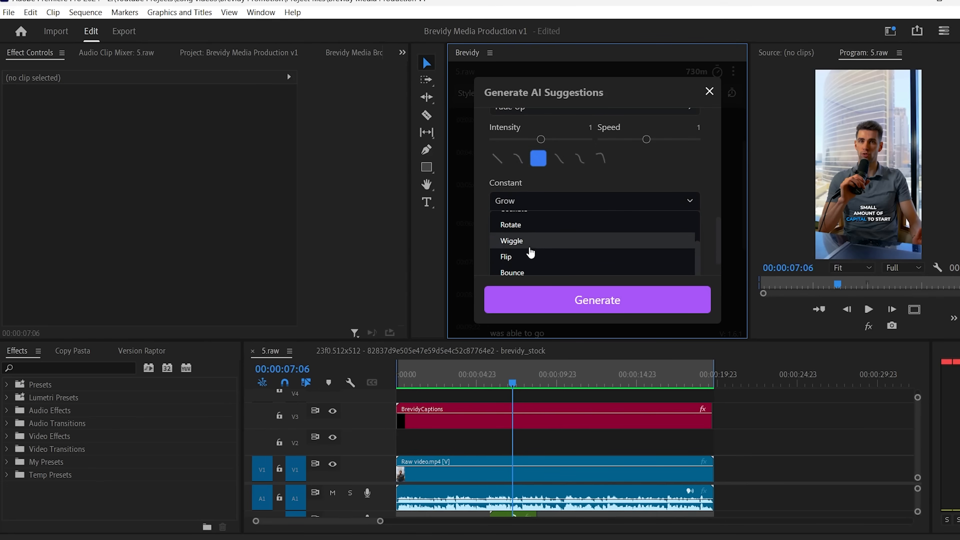
{"action": "left_click", "coordinate": [526, 242]}
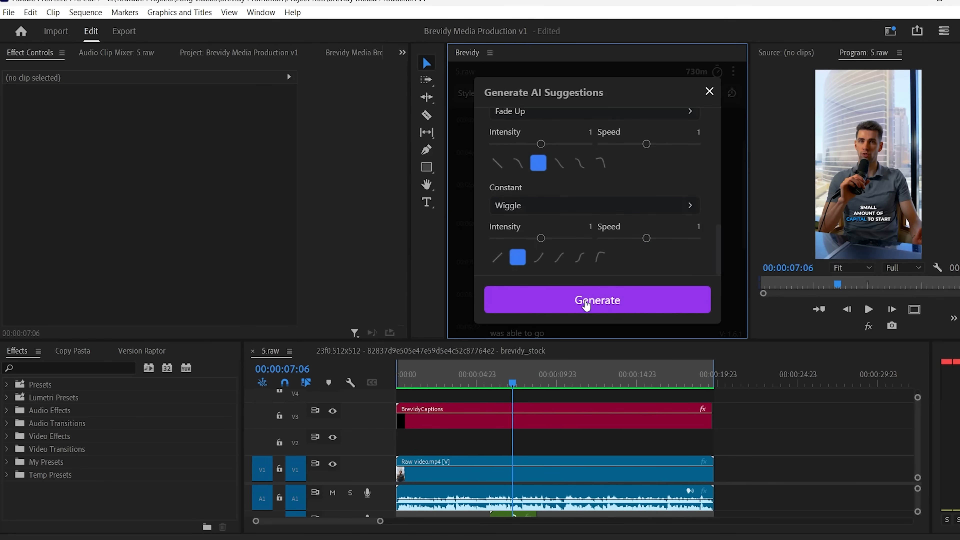
- Generate the AI emoji suggestions and look over the ones placed beside the transcript
{"action": "left_click", "coordinate": [586, 301]}
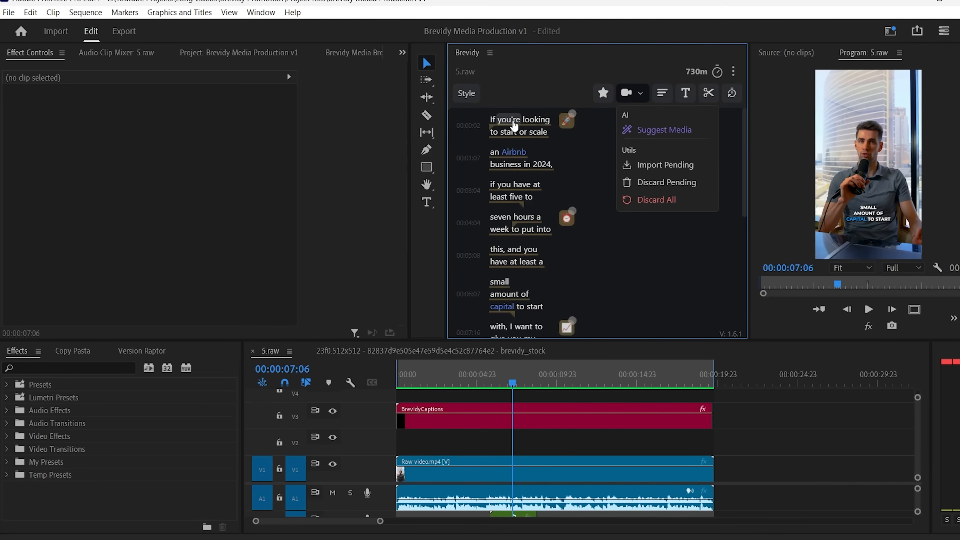
{"action": "mouse_move", "coordinate": [569, 127]}
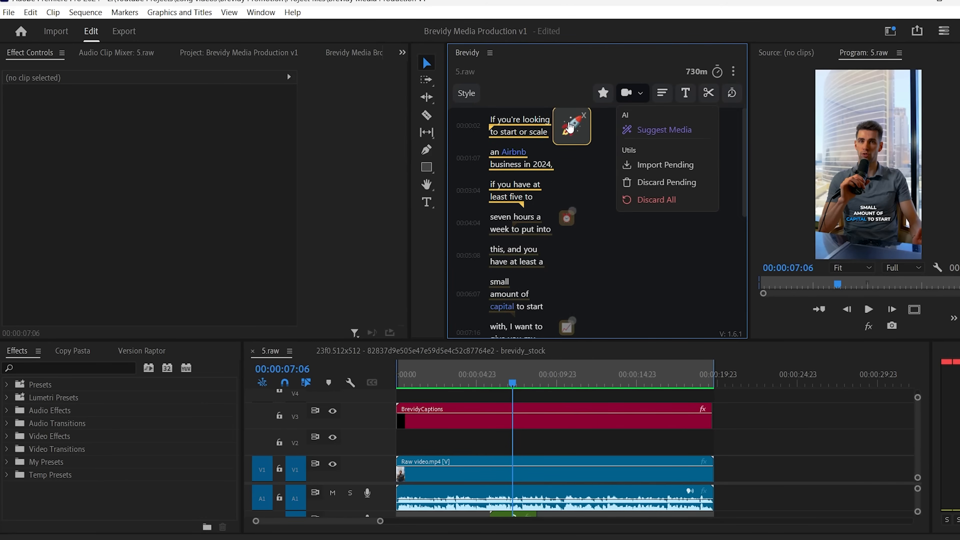
{"action": "scroll", "coordinate": [575, 221], "scroll_direction": "down", "scroll_amount": 2}
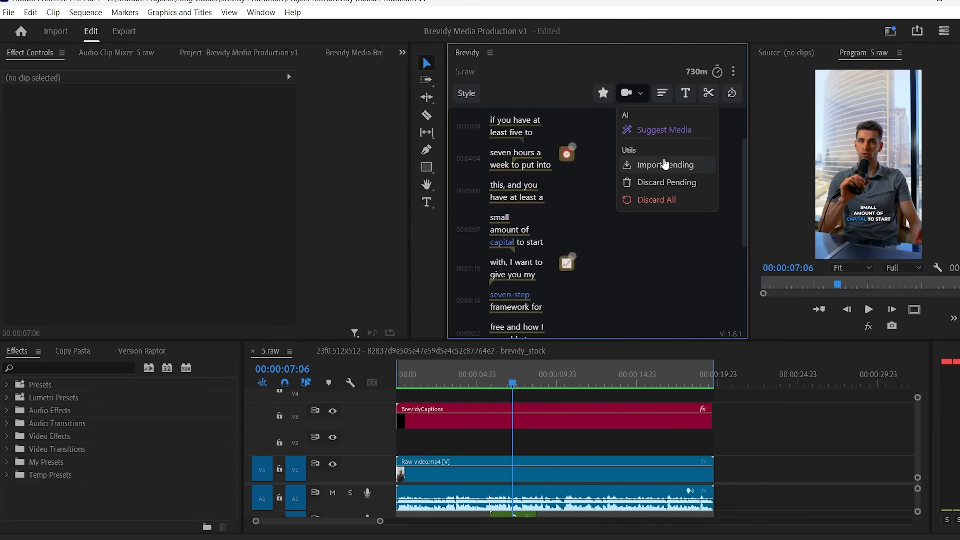
- Import the pending AI emoji suggestions into the sequence and play its opening seconds to preview their animations
{"action": "left_click", "coordinate": [665, 164]}
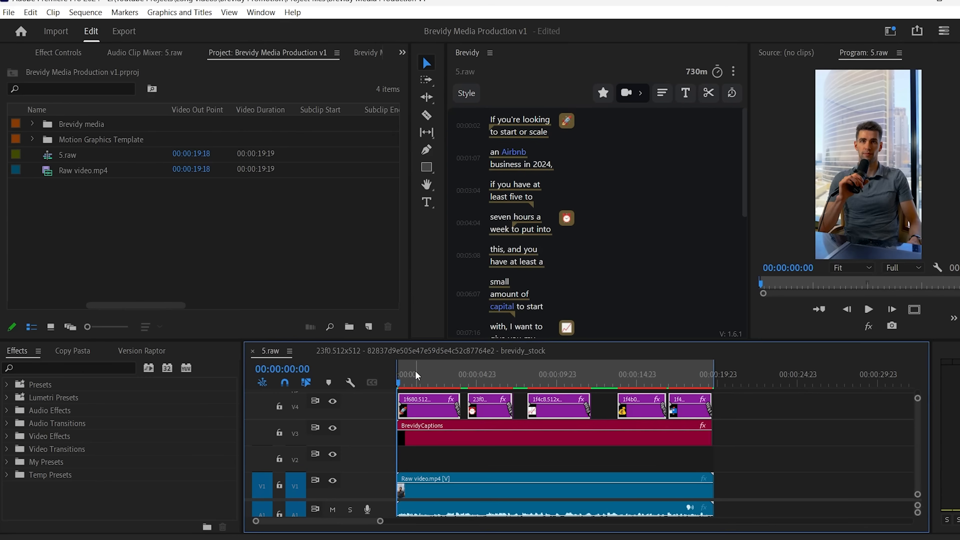
{"action": "left_click", "coordinate": [417, 376]}
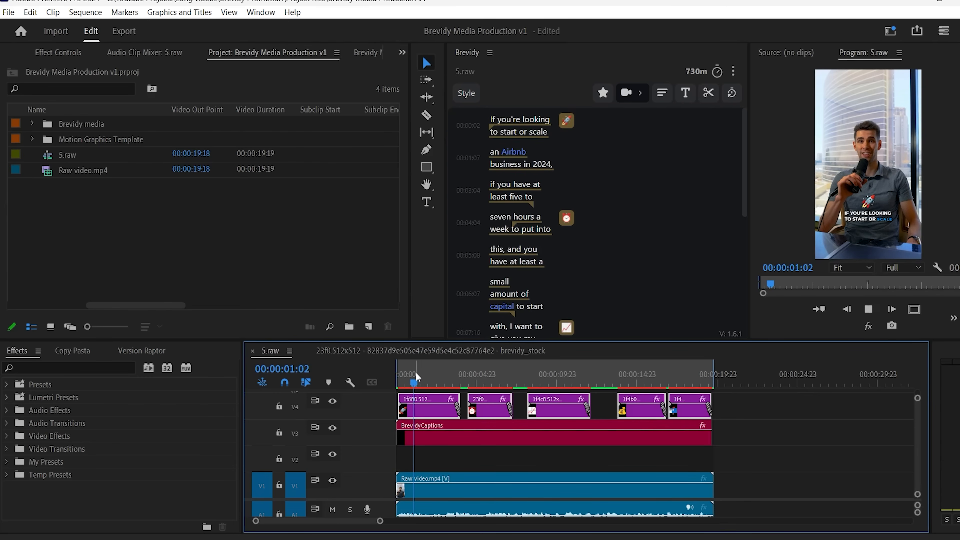
{"action": "key", "text": "space"}
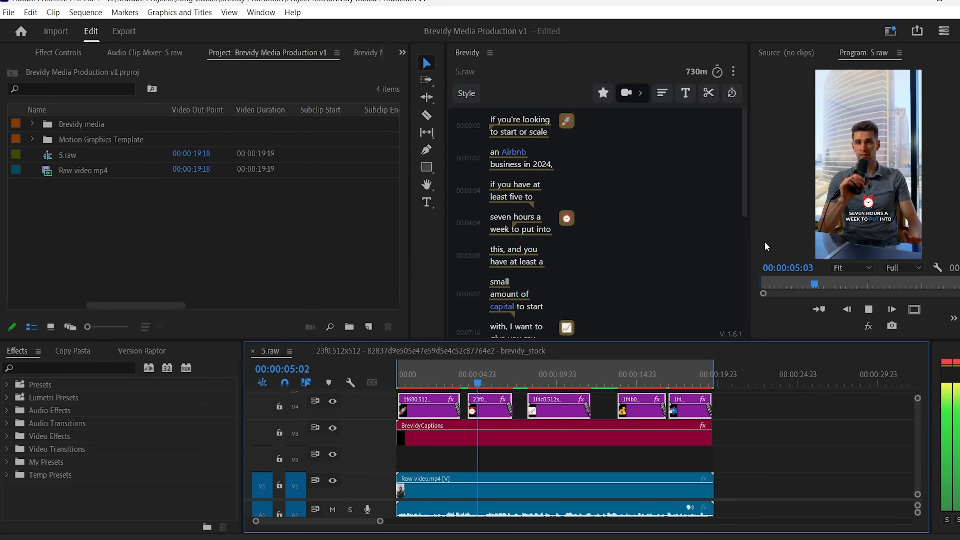
{"action": "key", "text": "space"}
- Shorten the rocket emoji clip to about 2 seconds and update the media for all five selected emoji clips
{"action": "left_click_drag", "start_coordinate": [458, 401], "coordinate": [432, 398]}
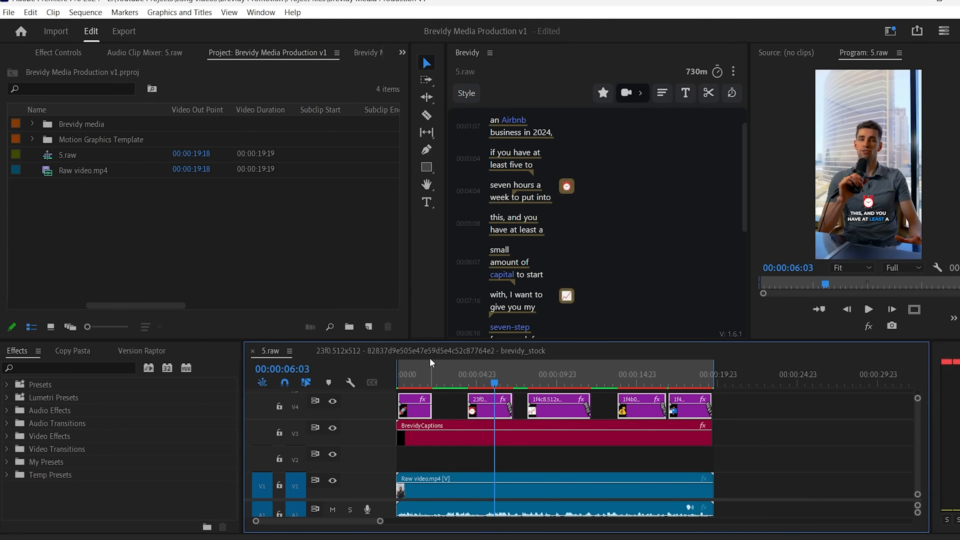
{"action": "left_click", "coordinate": [366, 53]}
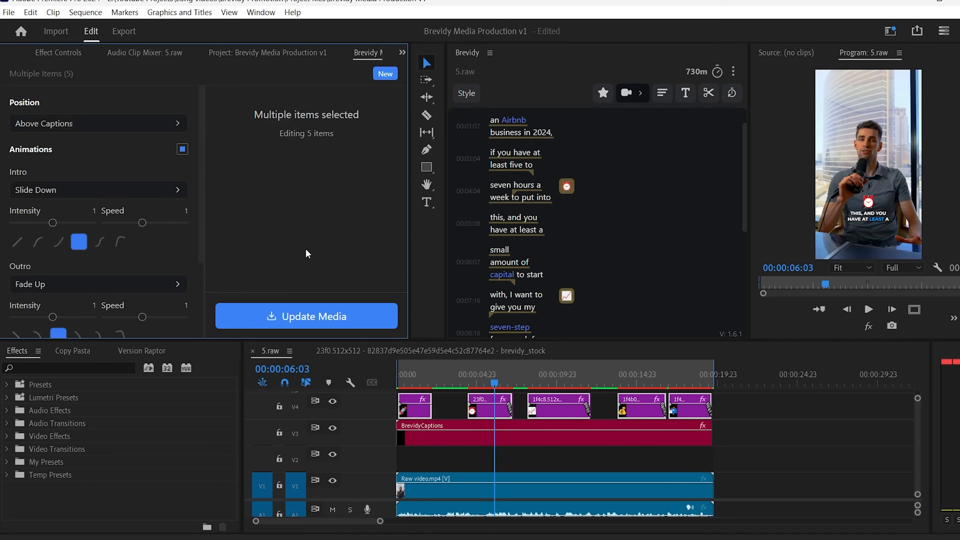
{"action": "left_click", "coordinate": [322, 317]}
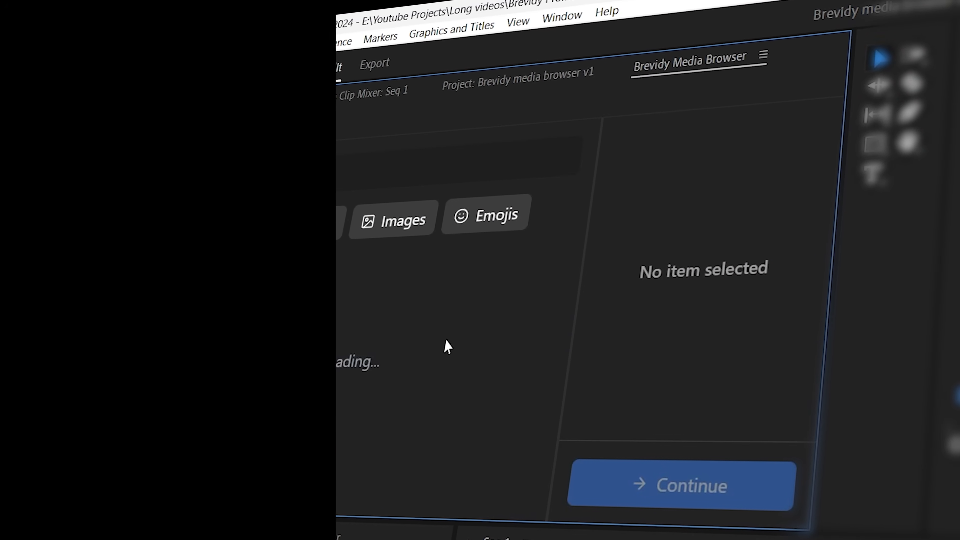
- Choose the virtual reality earth projection stock video as new media and set its position to the Screen Fit option Full Screen
{"action": "scroll", "coordinate": [435, 379], "scroll_direction": "down", "scroll_amount": 5}
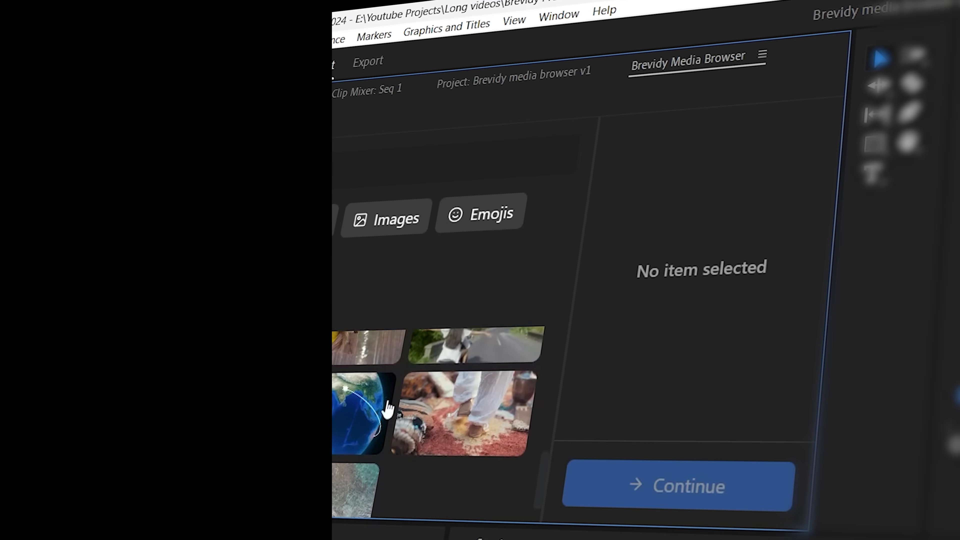
{"action": "left_click", "coordinate": [340, 375]}
{"action": "left_click", "coordinate": [697, 503]}
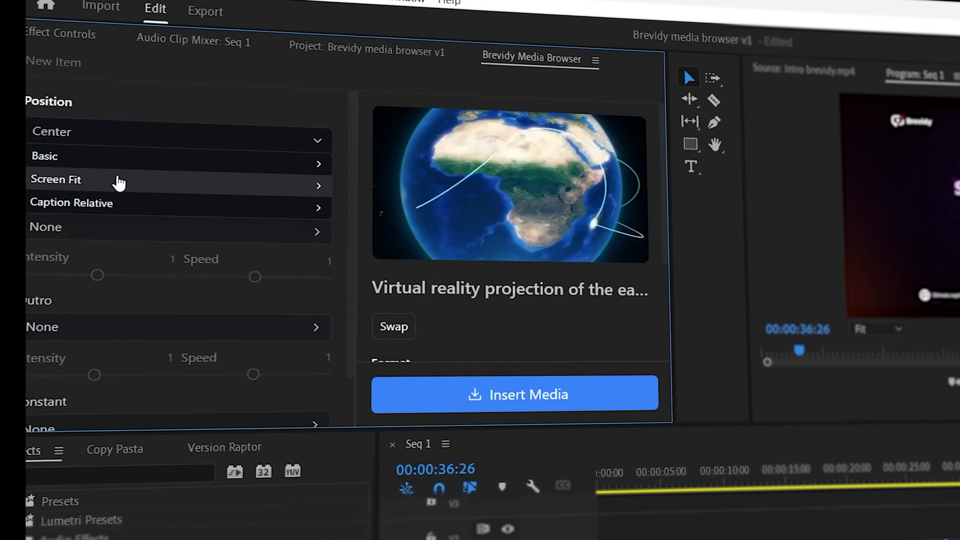
{"action": "left_click", "coordinate": [116, 178]}
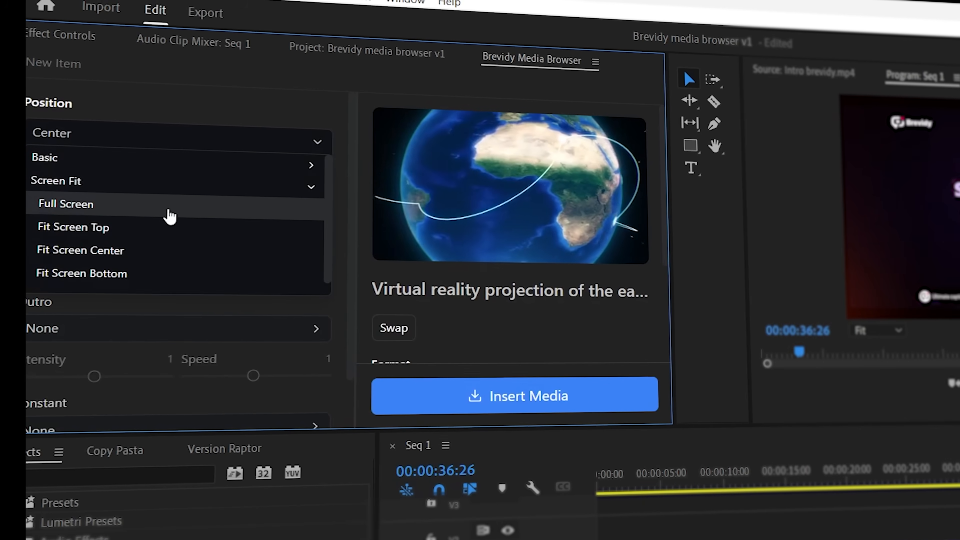
{"action": "left_click", "coordinate": [166, 208]}
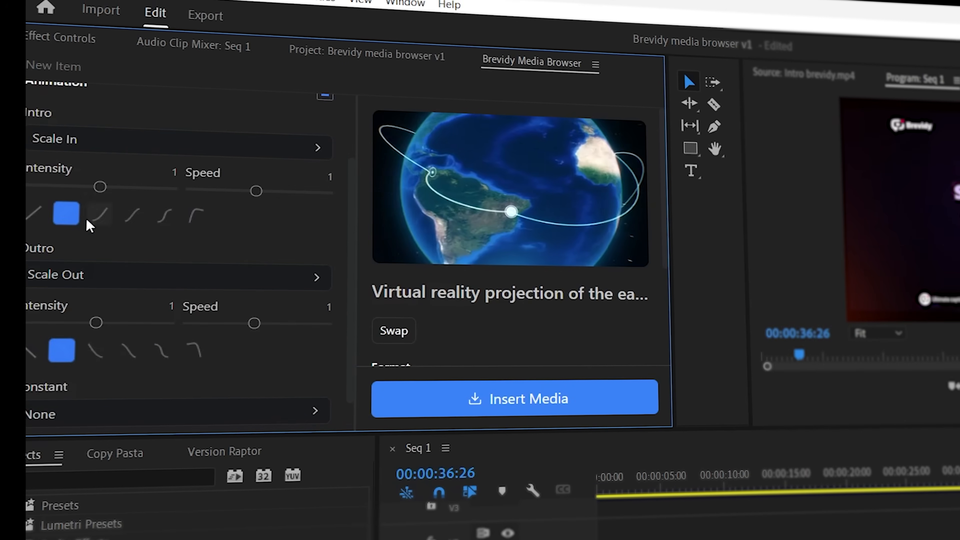
- Set both the Scale In intro and the Scale Out outro of the earth video to the third easing curve
{"action": "left_click", "coordinate": [100, 214]}
{"action": "scroll", "coordinate": [158, 272], "scroll_direction": "down", "scroll_amount": 2}
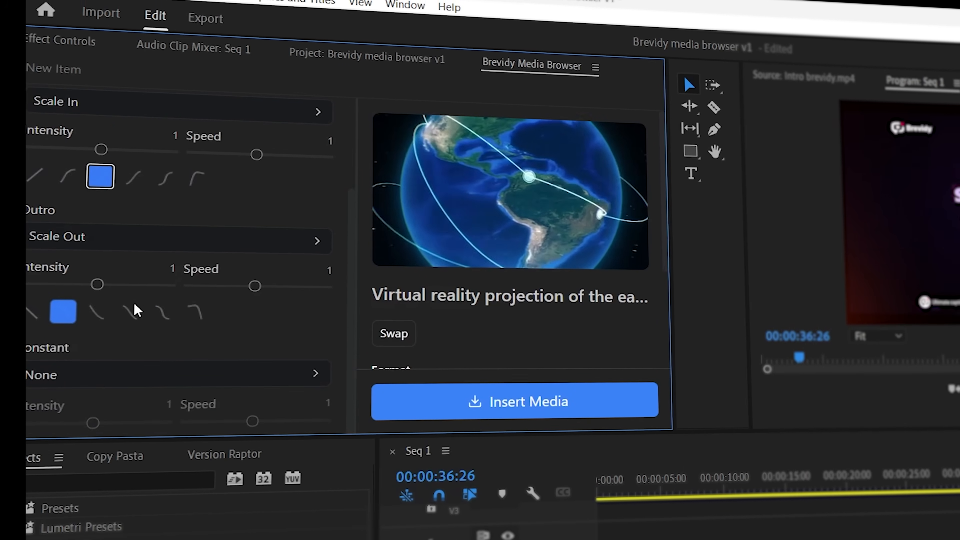
{"action": "left_click", "coordinate": [97, 311]}
- Set the earth video's constant animation to the Movement option Oscillate
{"action": "left_click", "coordinate": [125, 373]}
{"action": "left_click", "coordinate": [126, 374]}
{"action": "scroll", "coordinate": [126, 372], "scroll_direction": "down", "scroll_amount": 1}
{"action": "left_click", "coordinate": [130, 337]}
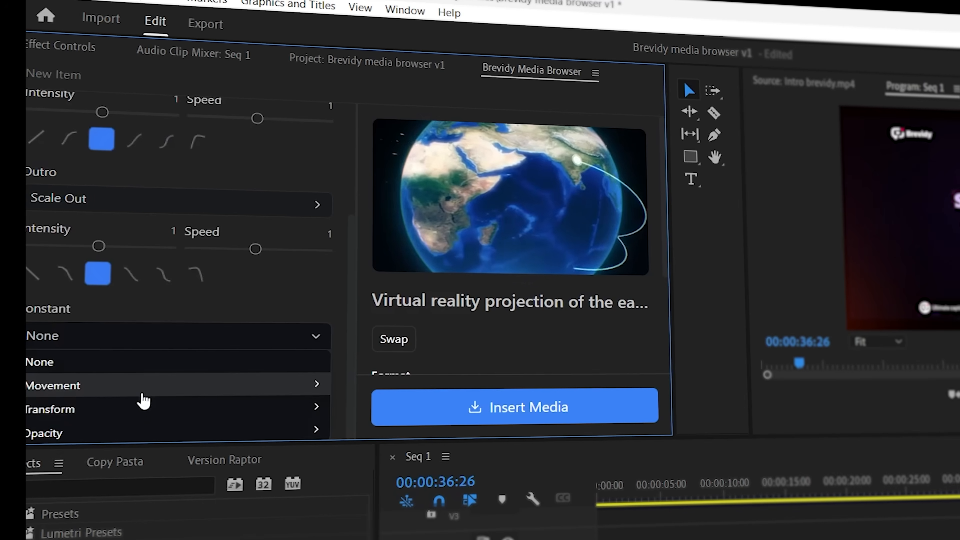
{"action": "left_click", "coordinate": [159, 408]}
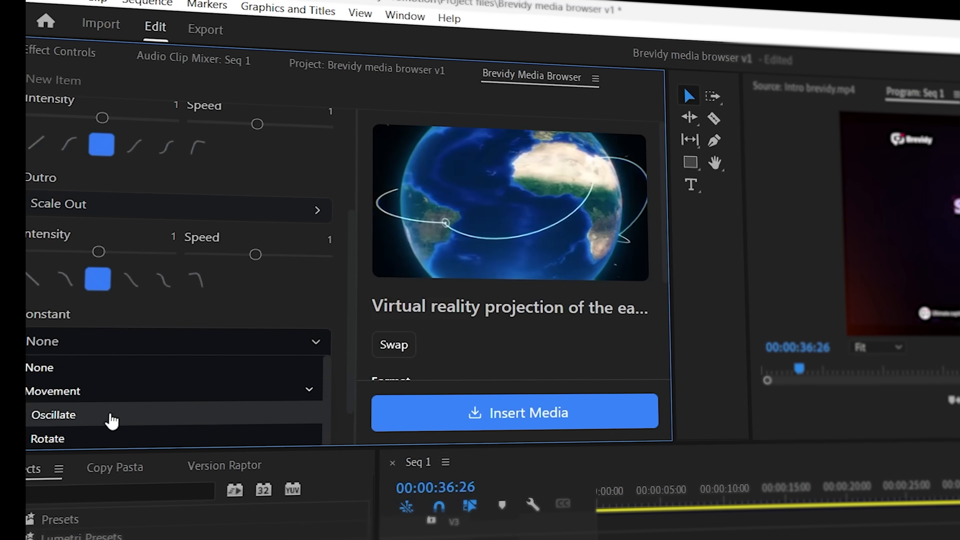
{"action": "left_click", "coordinate": [111, 417]}
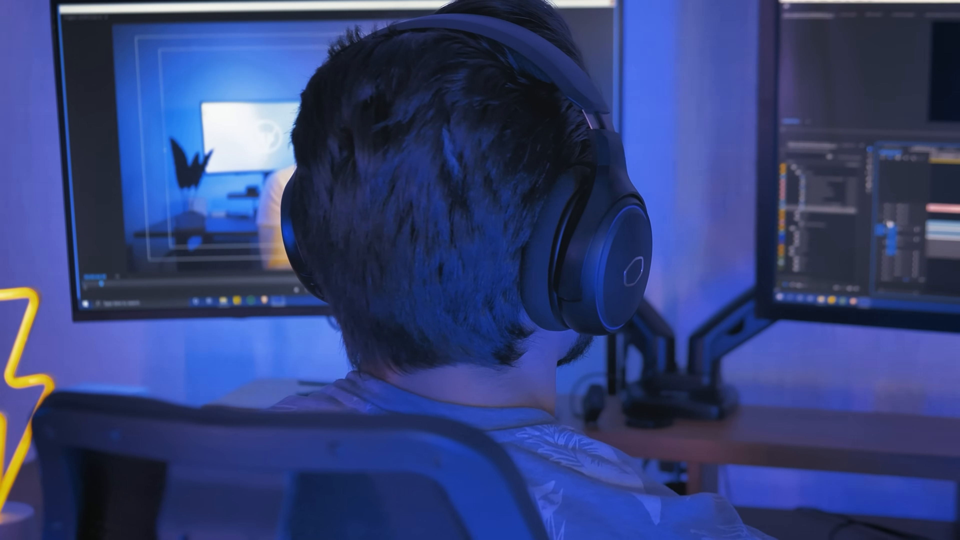